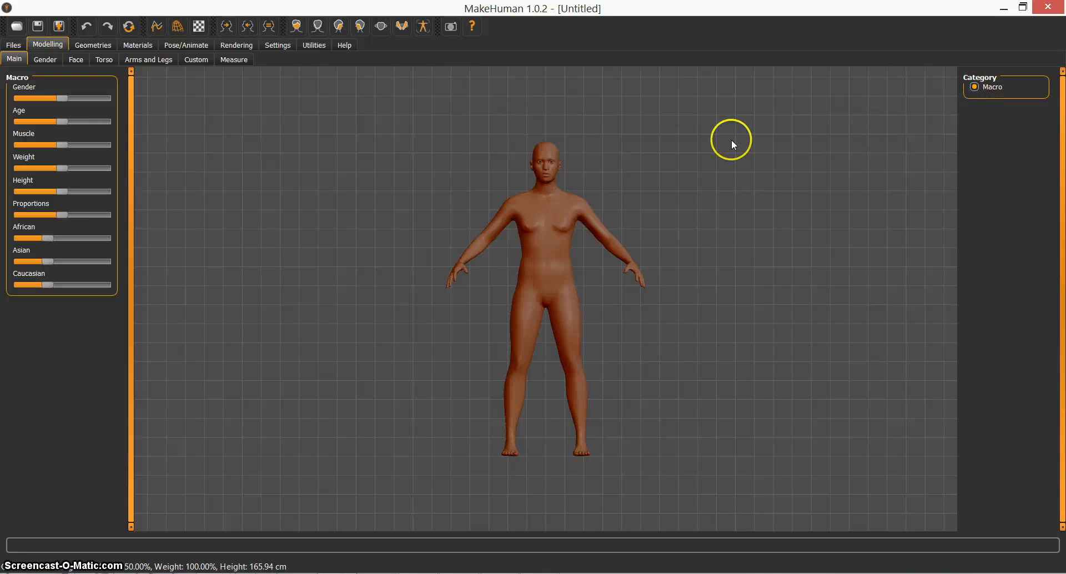
Step: Shift the figure's gender toward male and set its age to 19
scroll(533, 205, up, 5)
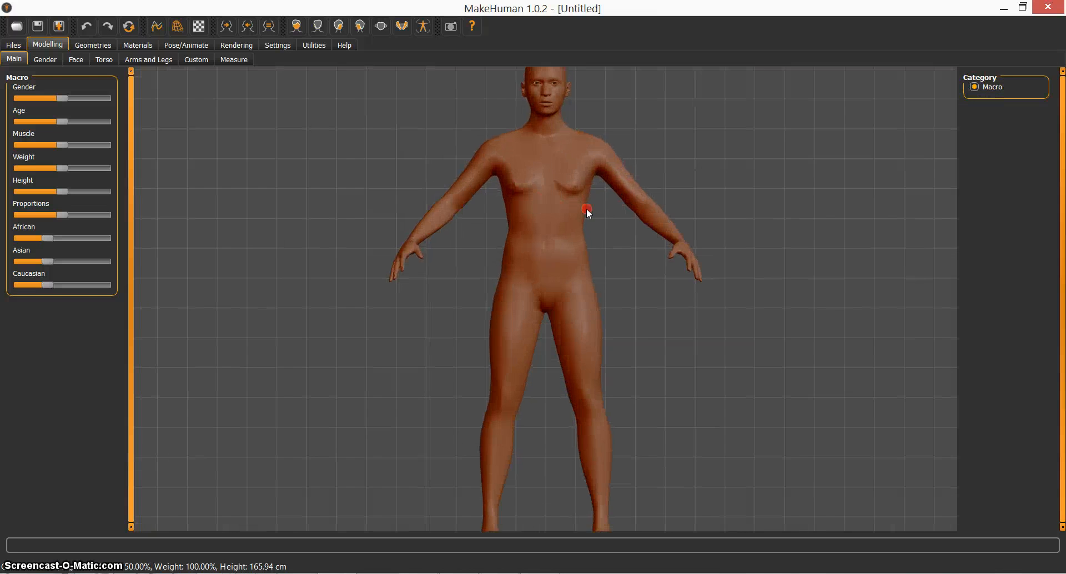
right_drag(576, 228, 518, 171)
drag(635, 220, 538, 232)
scroll(541, 231, down, 2)
scroll(546, 237, up, 4)
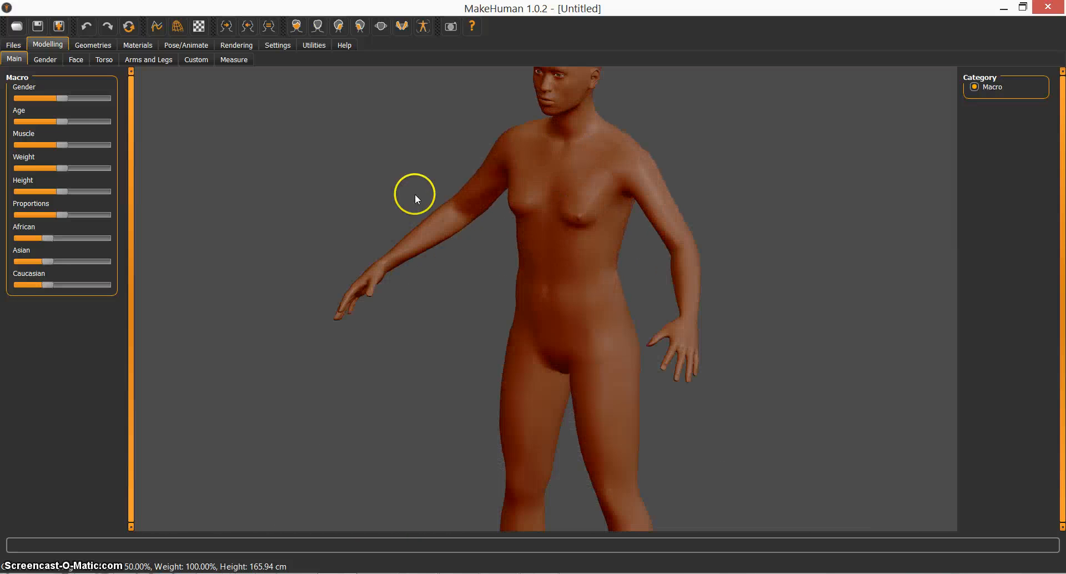
scroll(538, 183, down, 5)
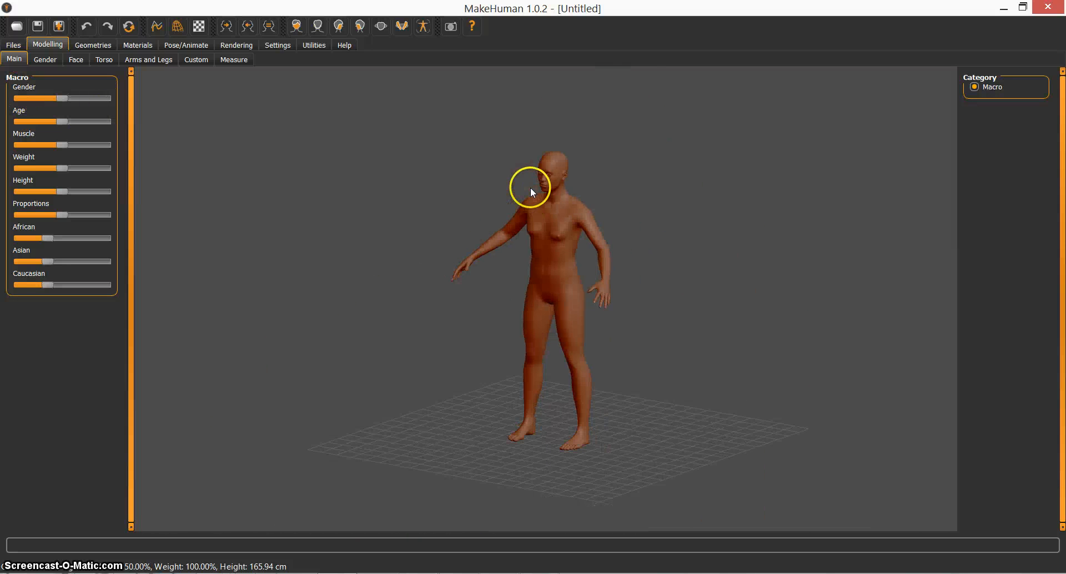
drag(524, 238, 575, 242)
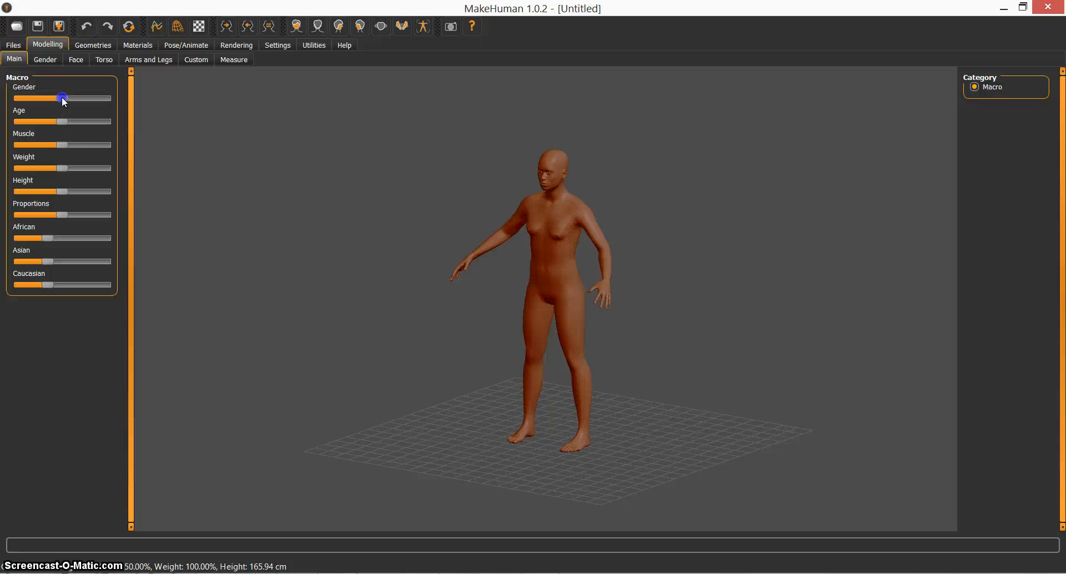
drag(62, 99, 173, 137)
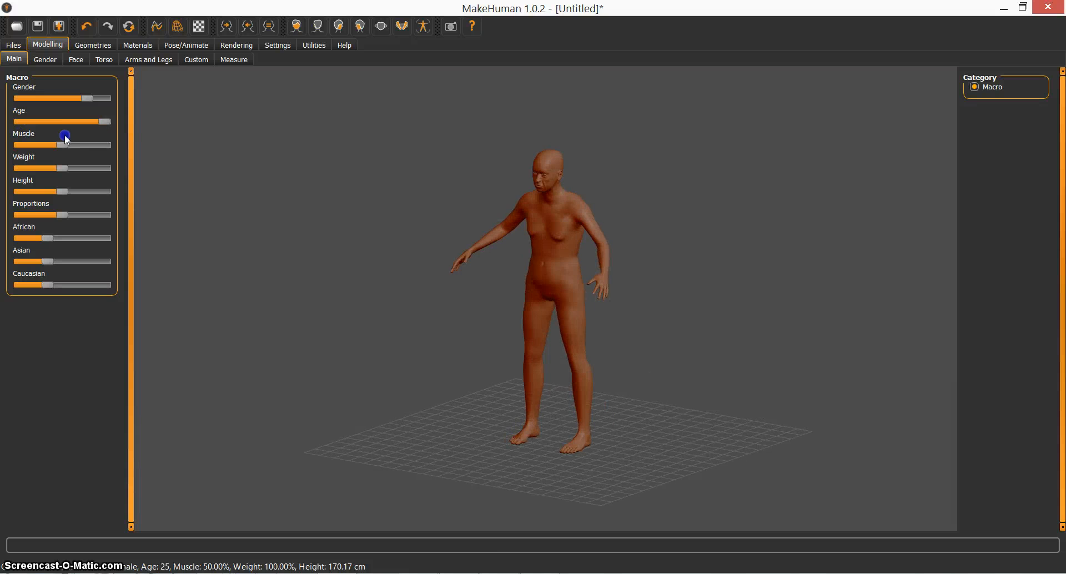
drag(65, 135, 51, 129)
Step: Look through the gender, face, torso, limb, custom and measurement modelling options and examine the figure from several angles
click(49, 60)
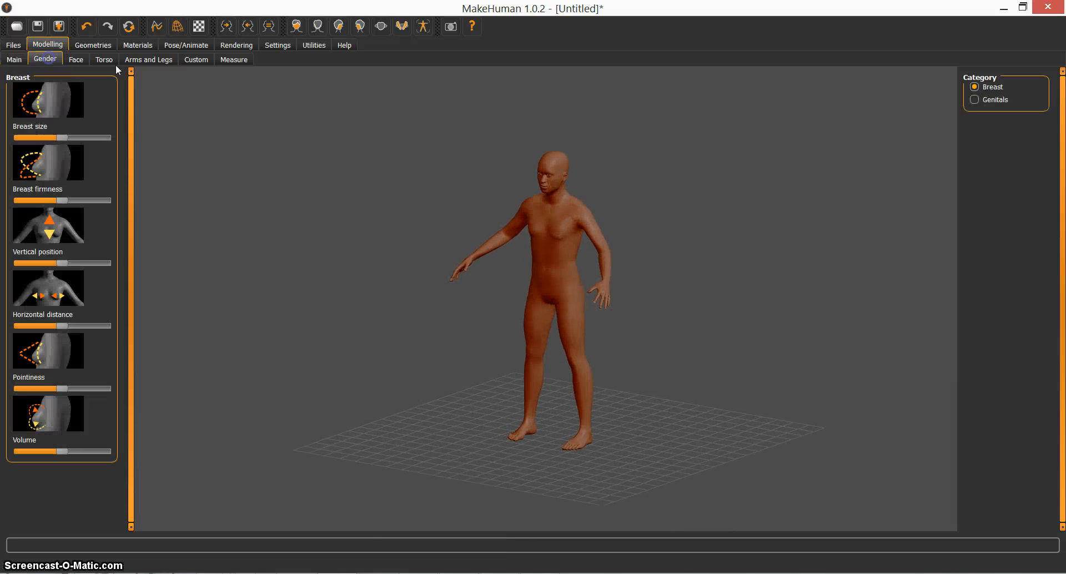
click(77, 60)
drag(591, 264, 688, 249)
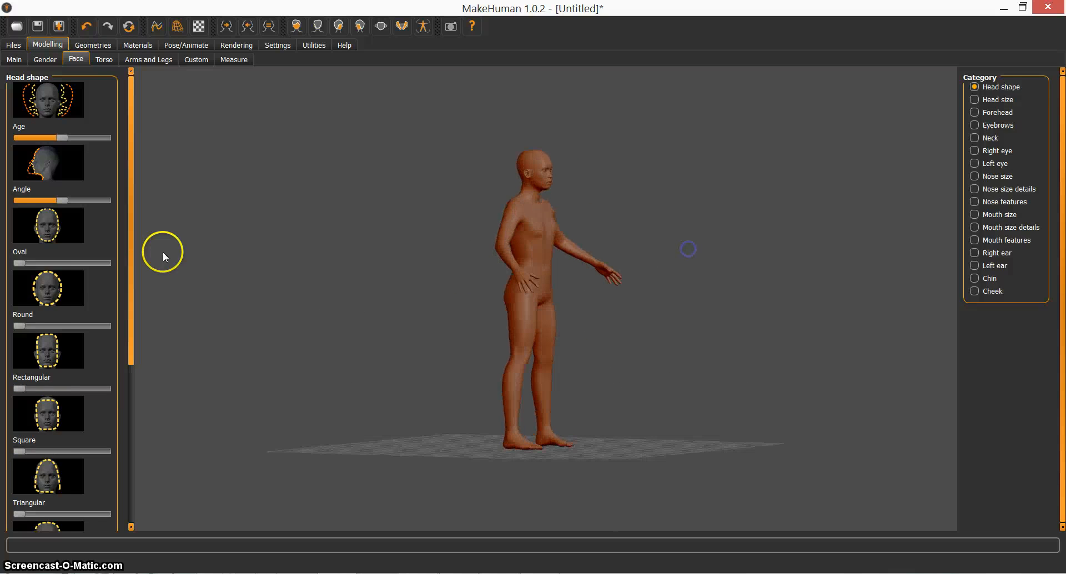
click(105, 59)
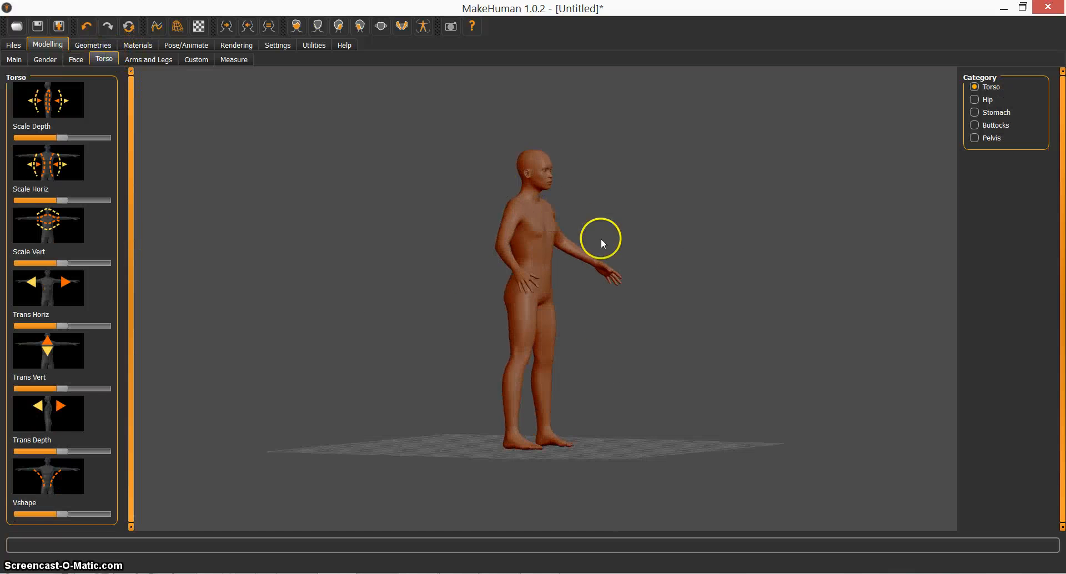
click(144, 58)
click(199, 60)
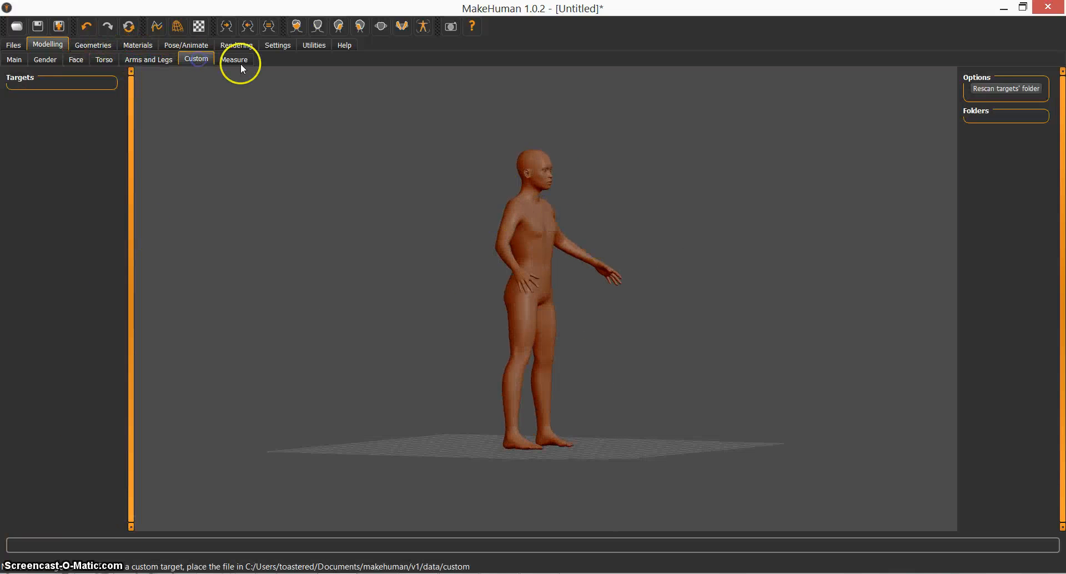
click(240, 60)
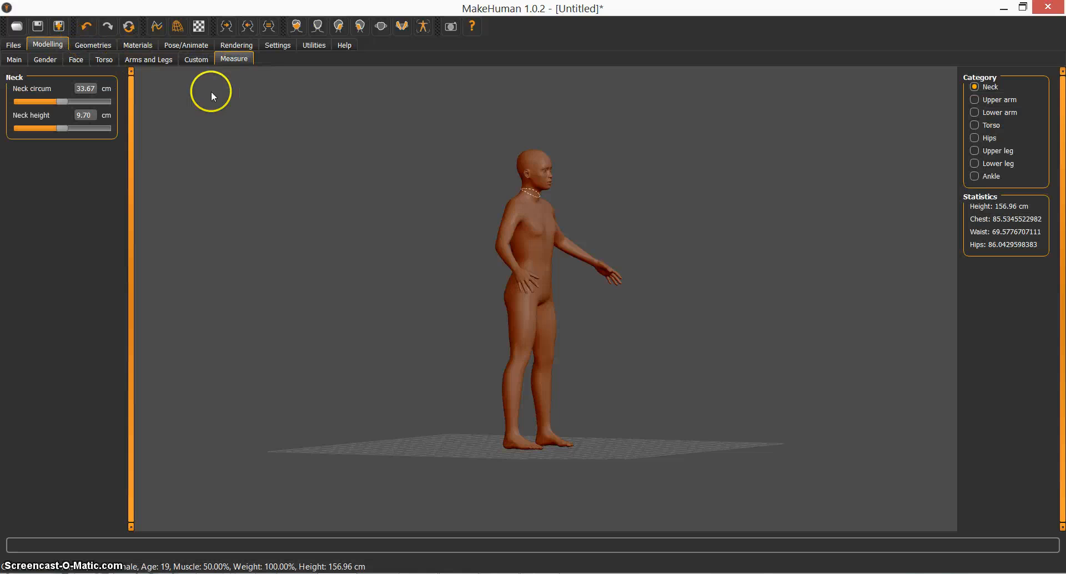
drag(387, 171, 344, 251)
scroll(562, 252, down, 3)
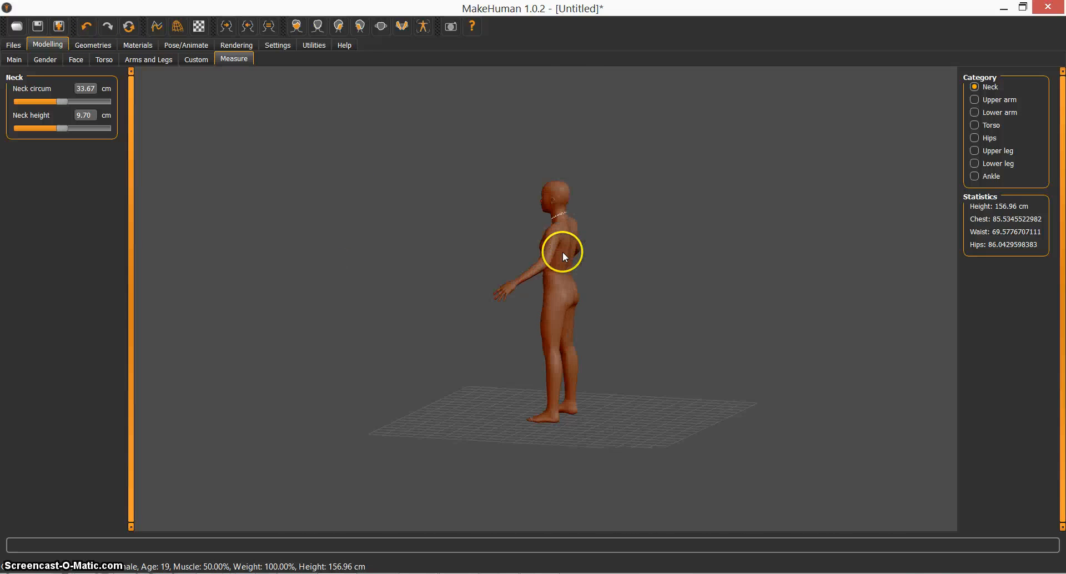
scroll(561, 251, up, 10)
drag(551, 251, 528, 245)
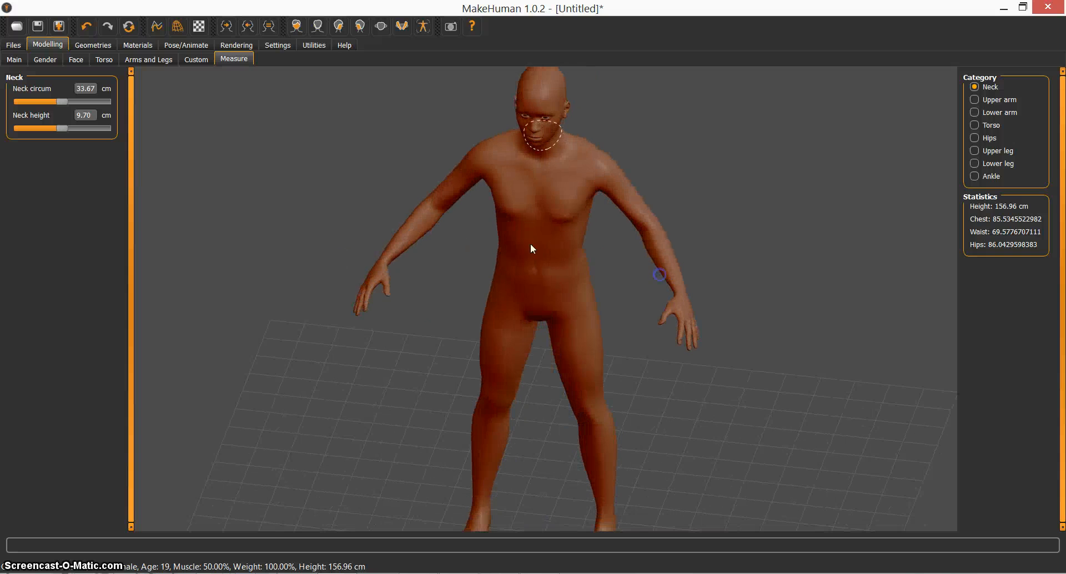
Step: Dress the figure in shirt01, jeans01, the fedora hat and shoes02
click(87, 46)
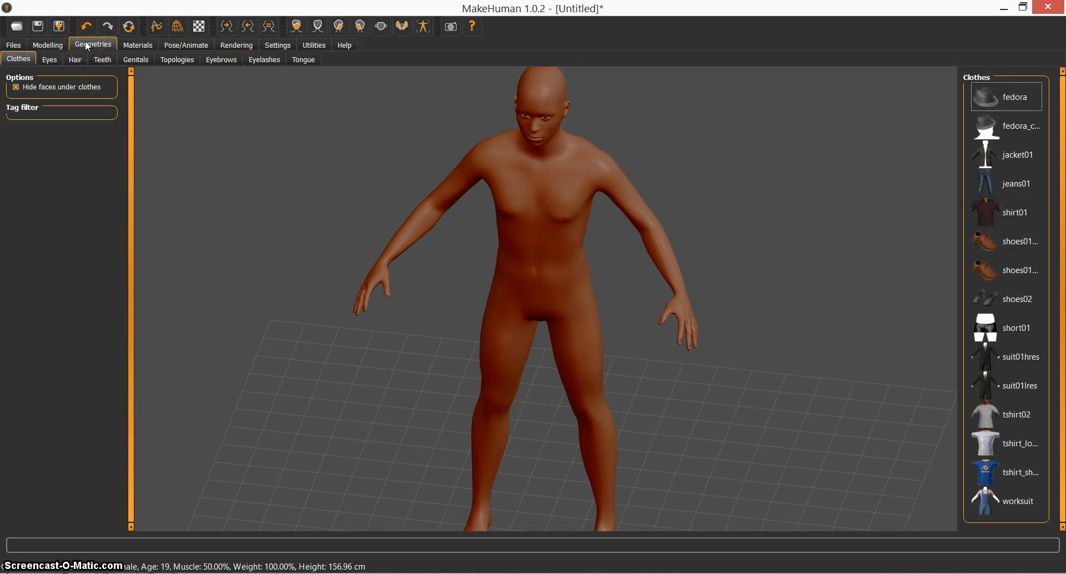
drag(562, 210, 571, 173)
scroll(581, 242, up, 3)
scroll(581, 242, down, 9)
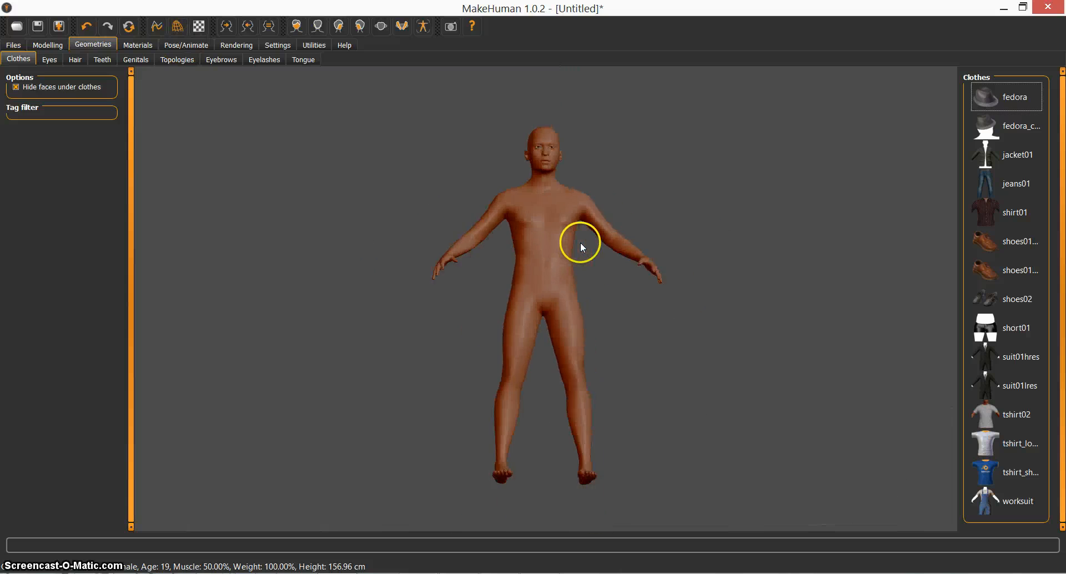
drag(580, 242, 547, 285)
click(1019, 208)
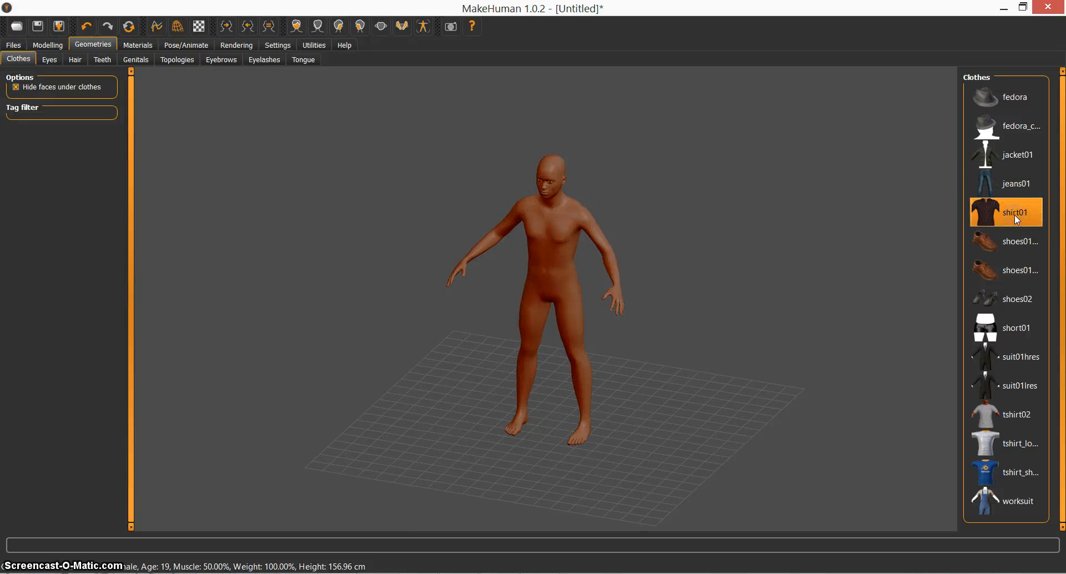
click(985, 184)
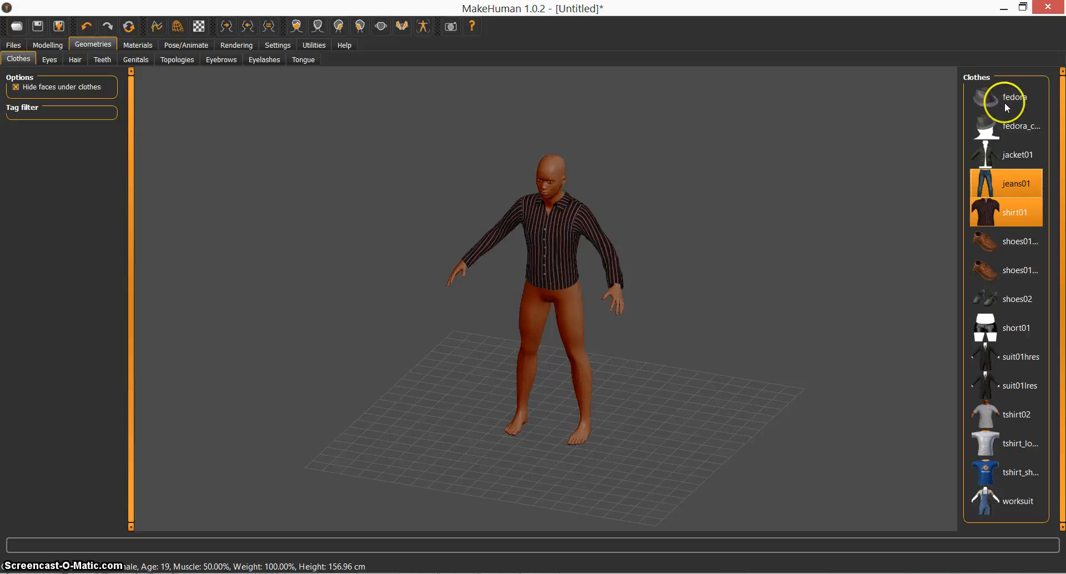
click(1004, 103)
click(999, 301)
drag(545, 314, 567, 295)
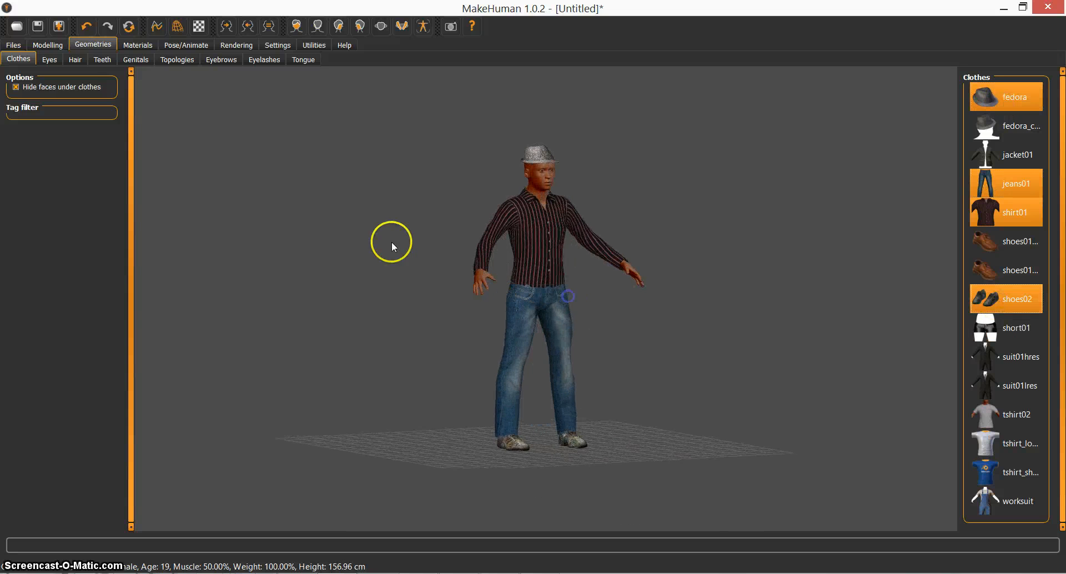
Step: Try the toon01 skin material on the figure and replace it with the first of the lighter young skins
click(133, 45)
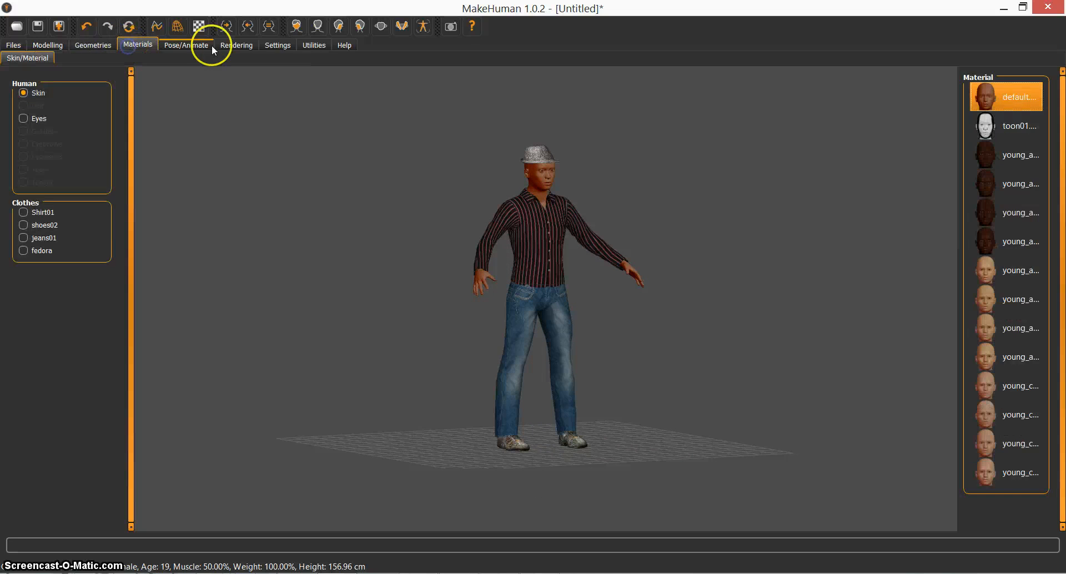
drag(667, 265, 598, 263)
click(1008, 133)
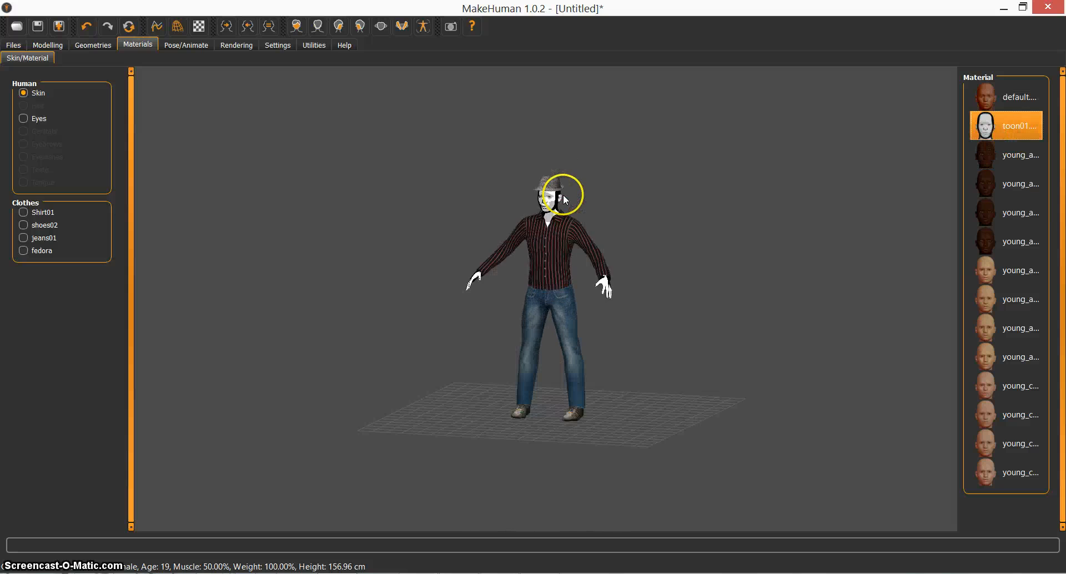
scroll(563, 194, up, 5)
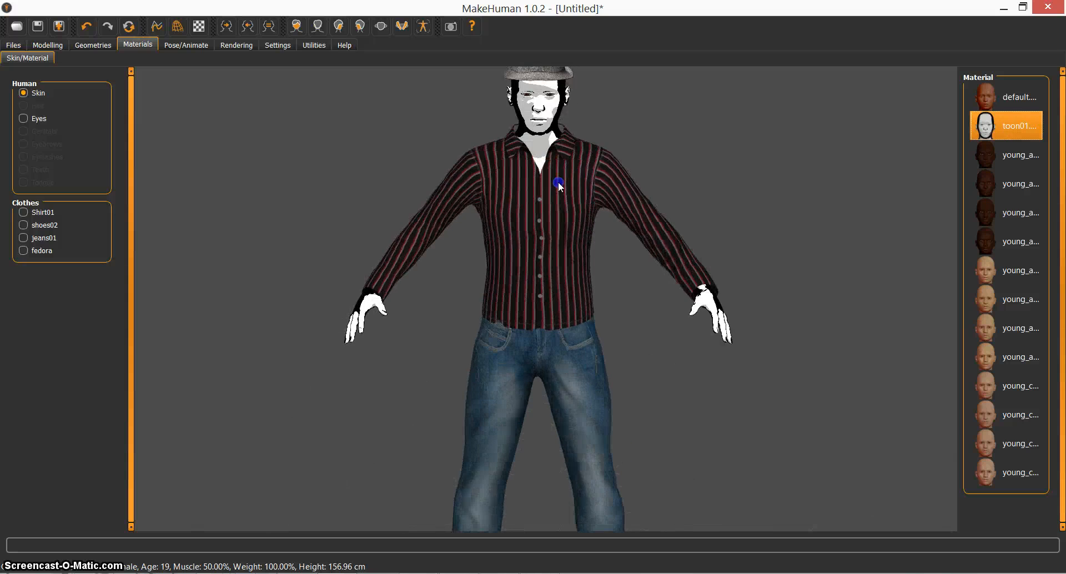
drag(560, 186, 604, 186)
click(1013, 273)
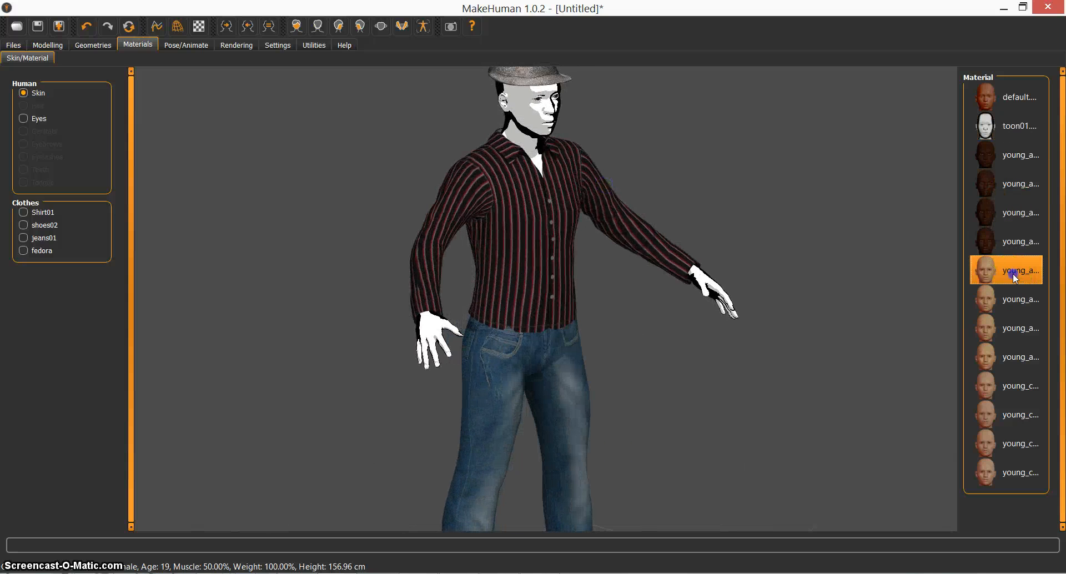
drag(537, 229, 473, 228)
Step: Add the basic.json skeleton rig to the figure and inspect its bones
click(188, 46)
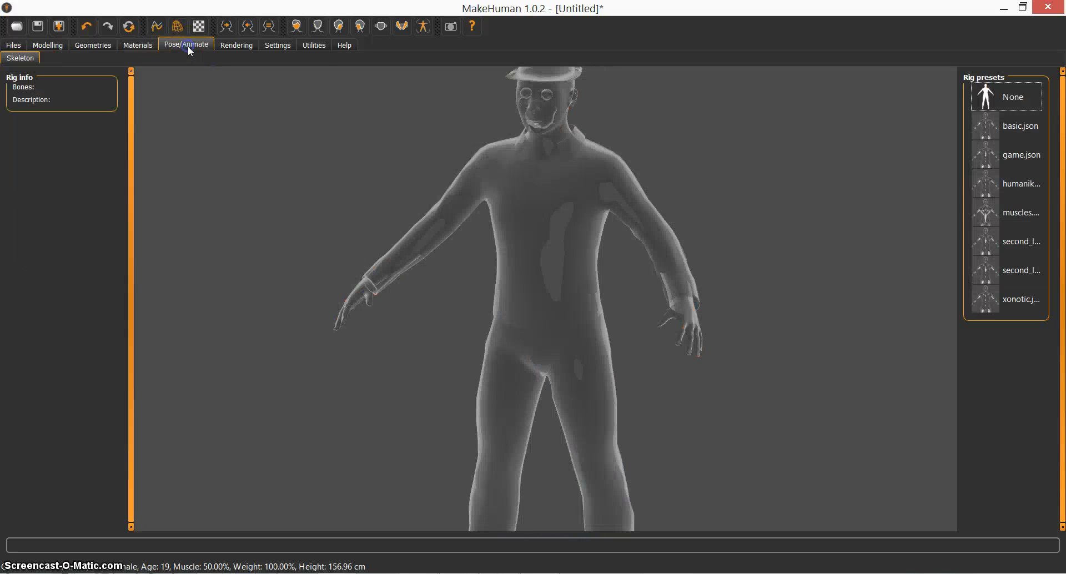
drag(577, 253, 304, 134)
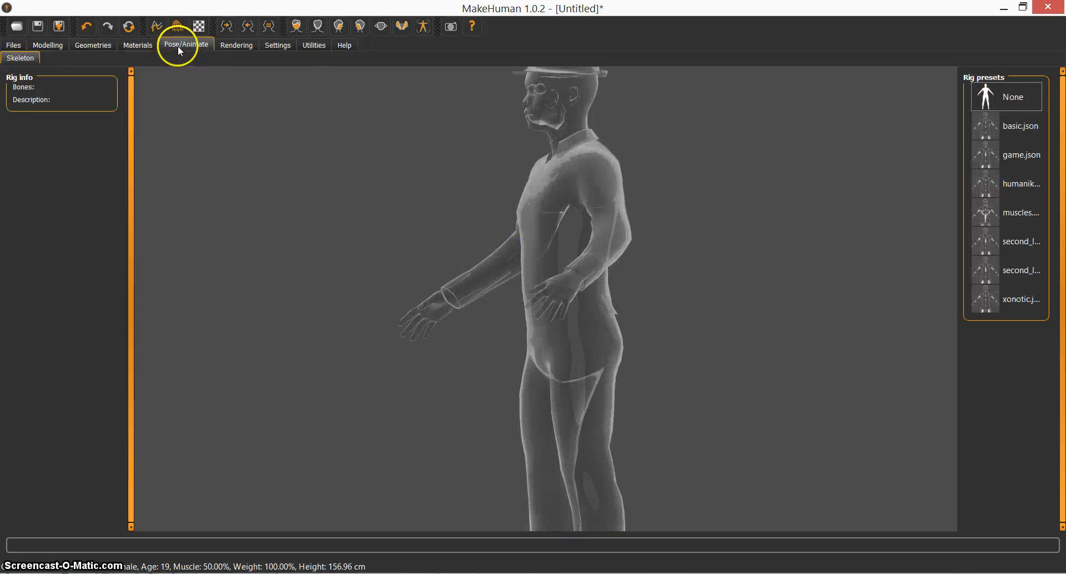
scroll(489, 177, up, 2)
scroll(495, 183, down, 3)
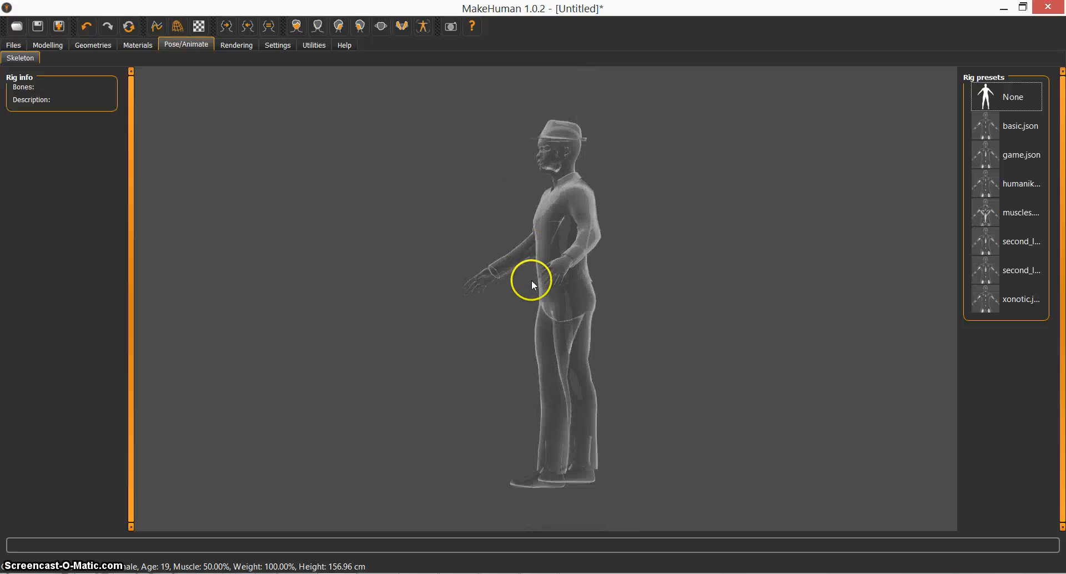
drag(528, 279, 607, 294)
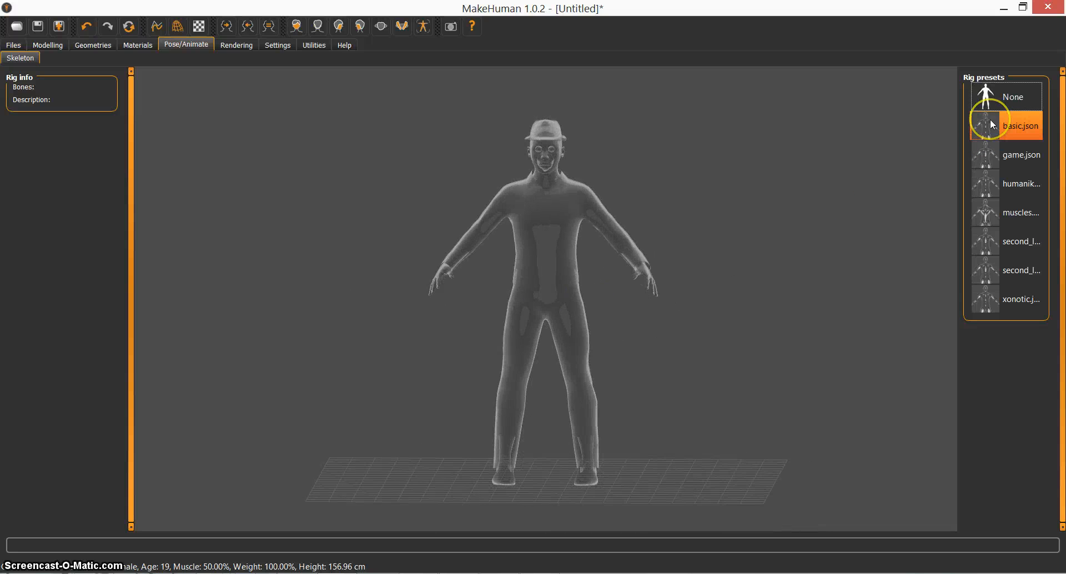
drag(607, 255, 576, 270)
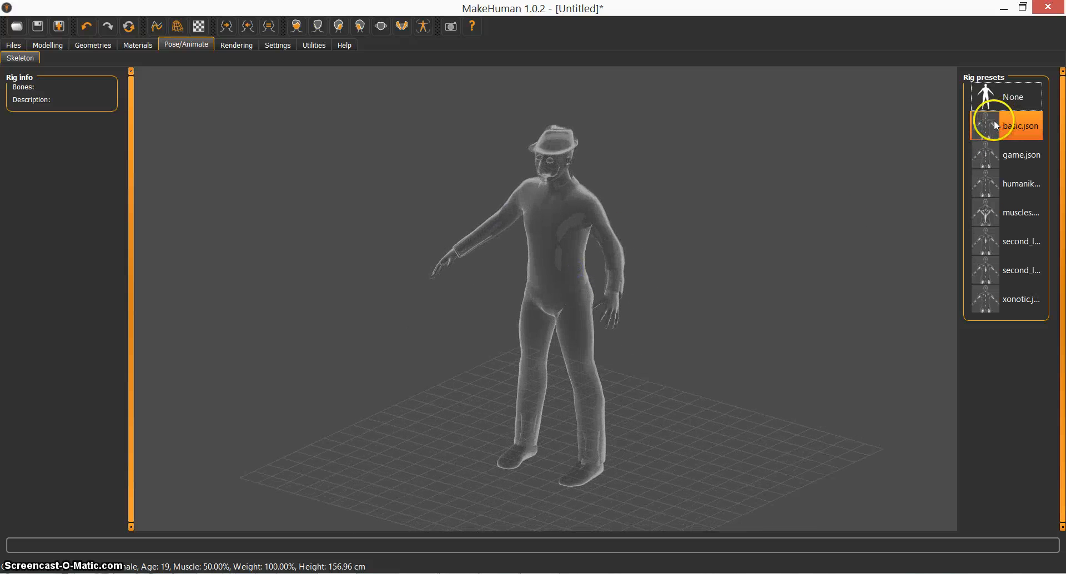
drag(599, 301, 488, 288)
right_drag(488, 288, 548, 113)
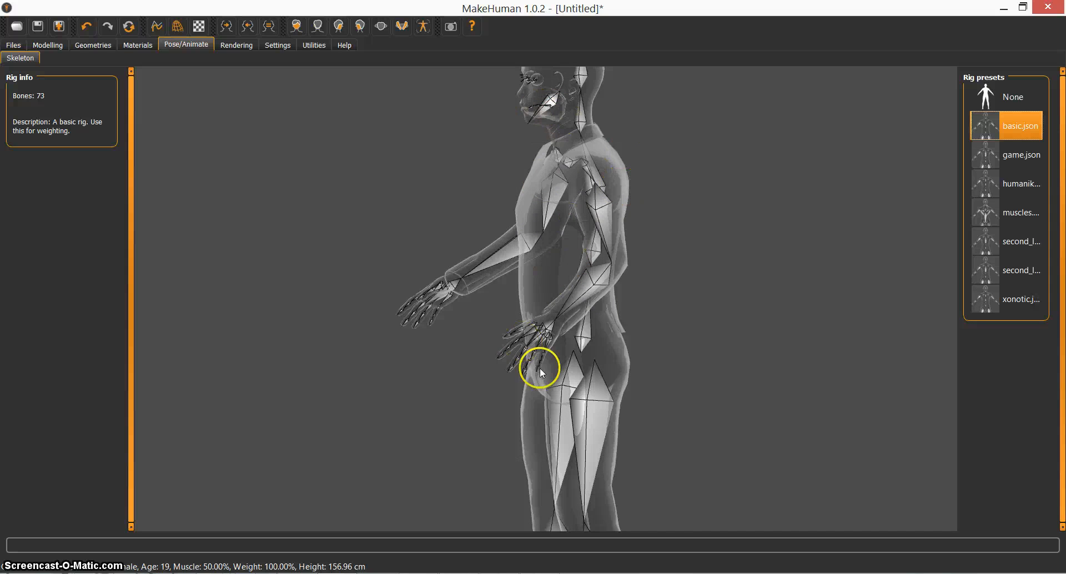
drag(632, 342, 721, 326)
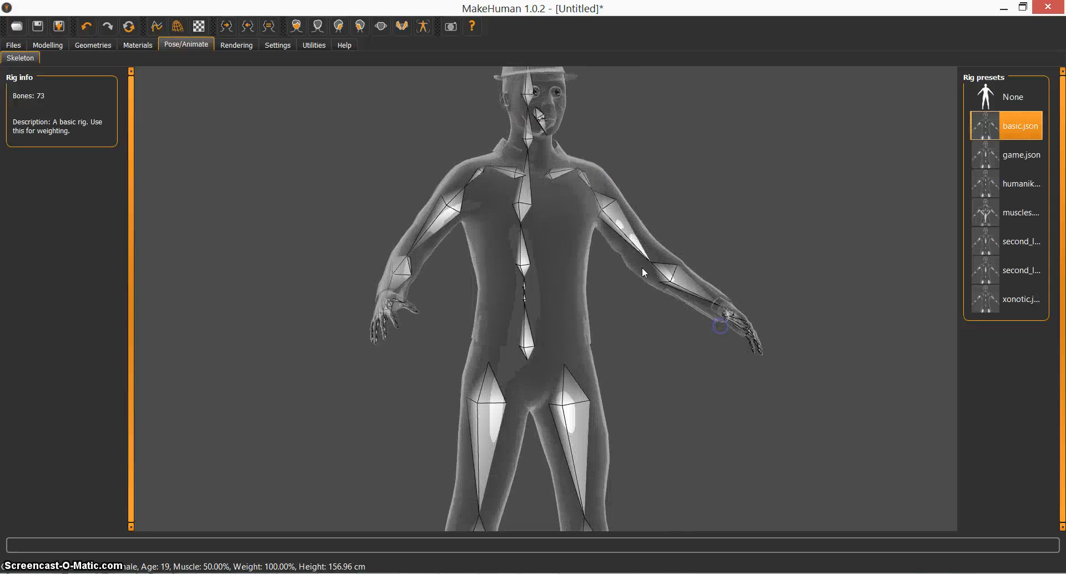
Step: Try the game.json and muscles rig presets on the figure and switch back to the basic.json rig
click(1003, 164)
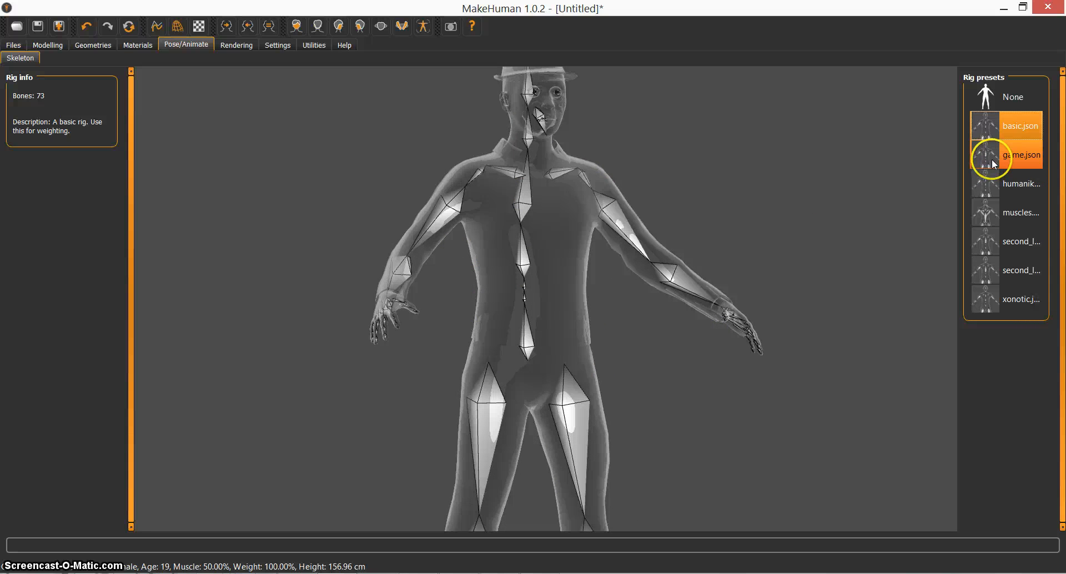
drag(489, 262, 574, 275)
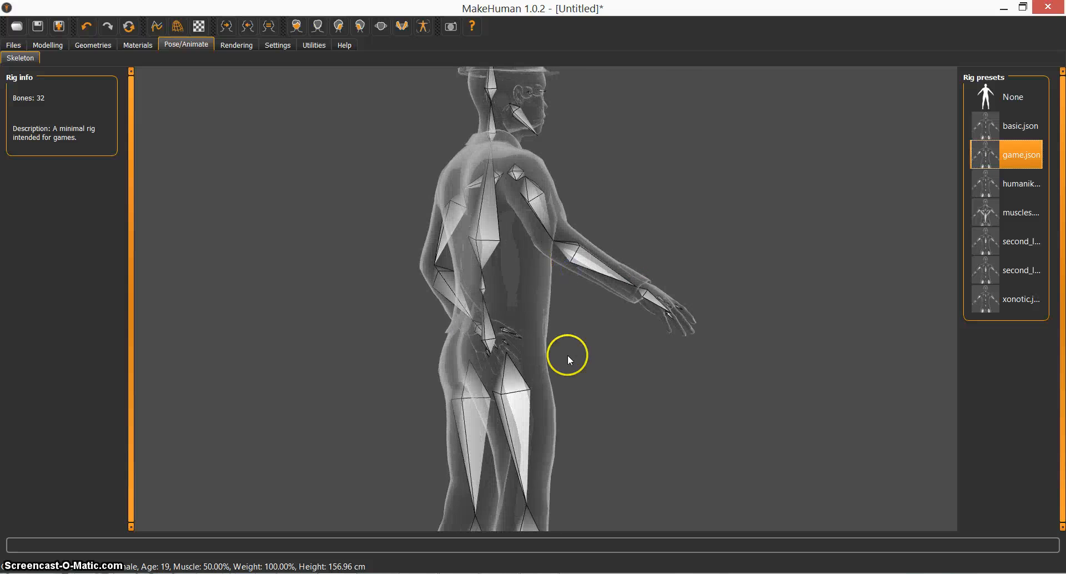
drag(571, 360, 496, 334)
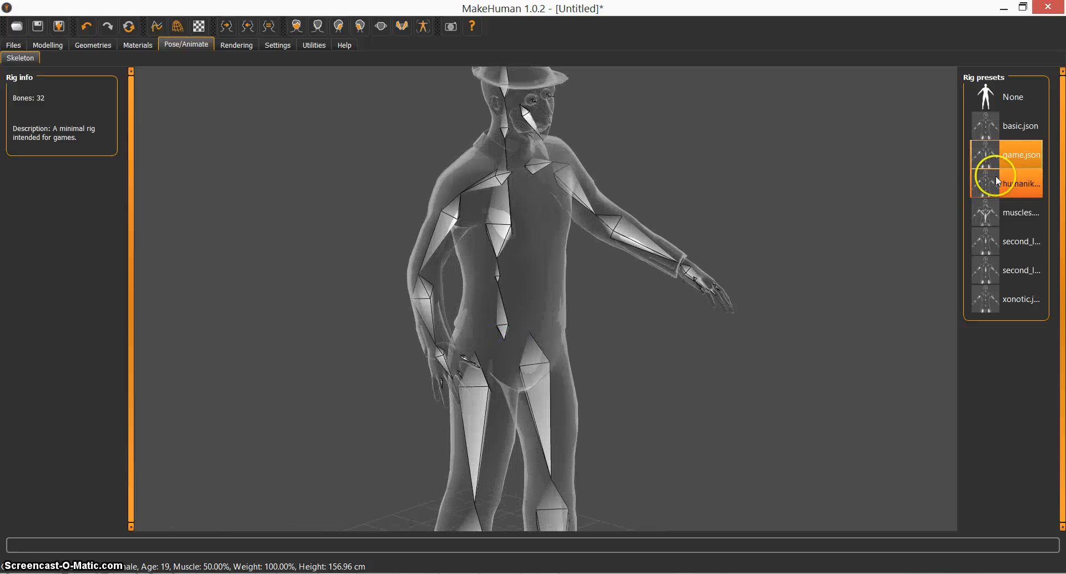
click(991, 217)
mouse_move(552, 276)
mouse_down()
mouse_move(627, 266)
mouse_move(483, 234)
mouse_move(424, 284)
mouse_move(492, 241)
mouse_move(566, 279)
mouse_up()
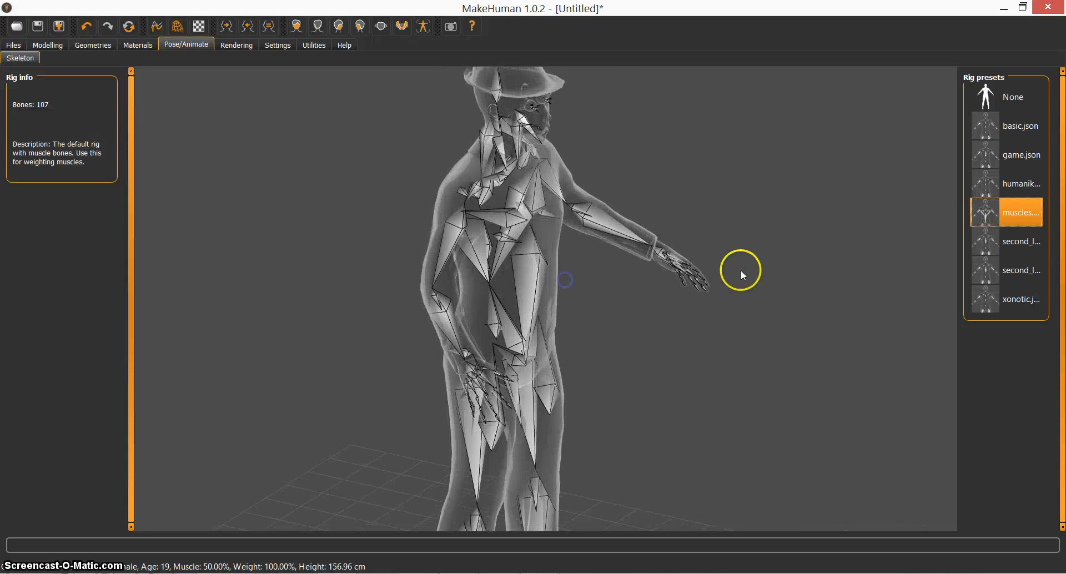
click(995, 127)
mouse_move(492, 281)
mouse_down()
mouse_move(543, 274)
mouse_move(496, 269)
mouse_up()
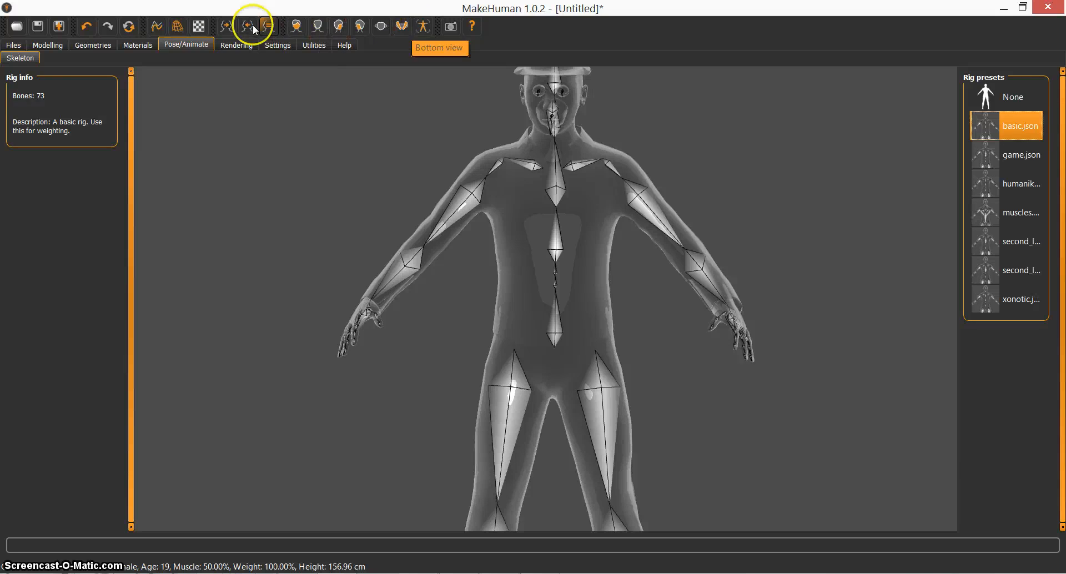
Step: Open the render settings and view the clothed figure at an angle
click(228, 47)
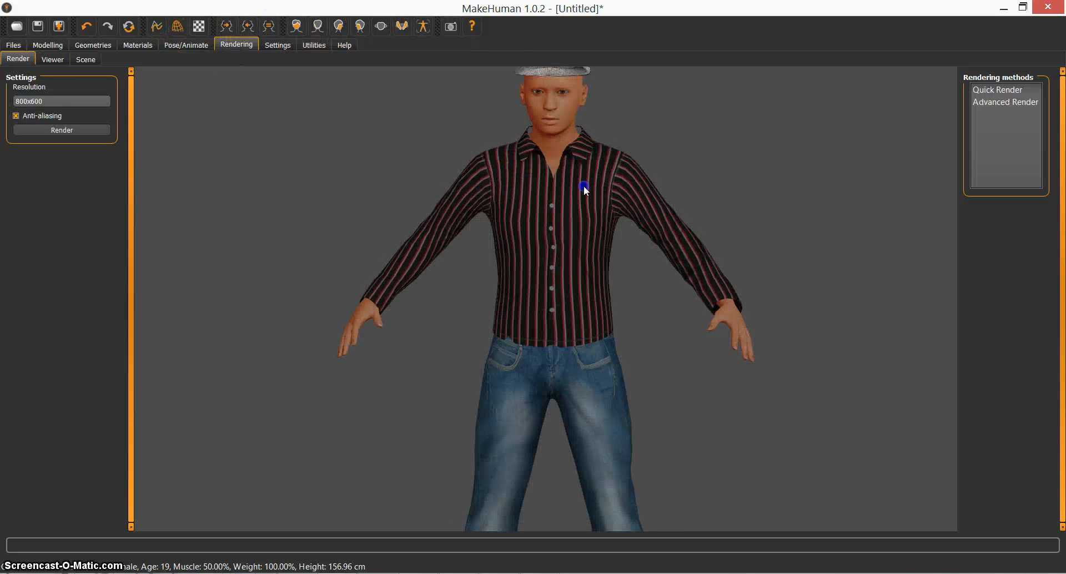
drag(584, 185, 495, 174)
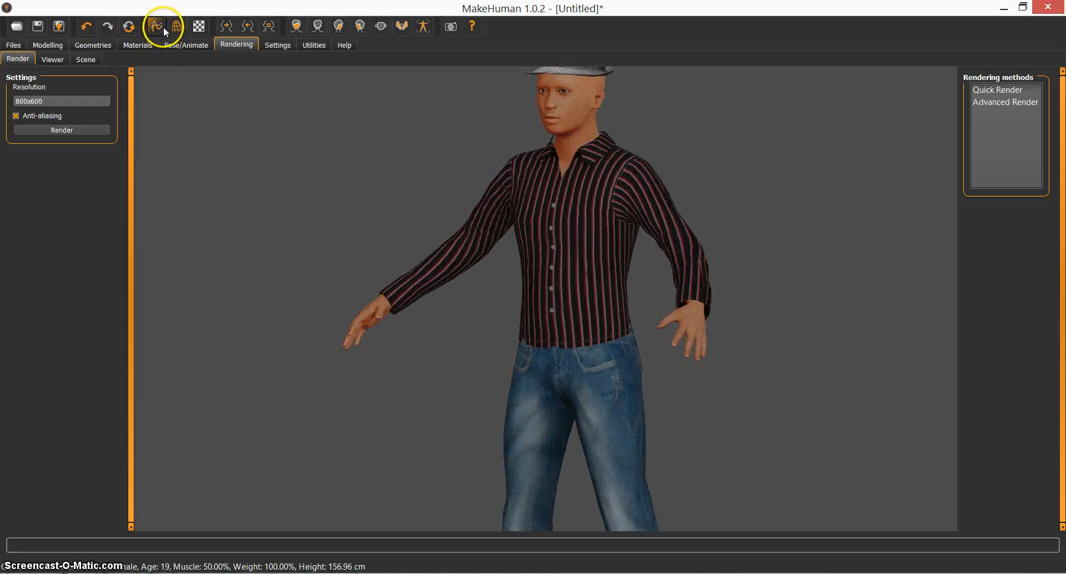
Step: Show the clothed figure as a wireframe and examine the mesh of its torso, arms and legs
click(184, 26)
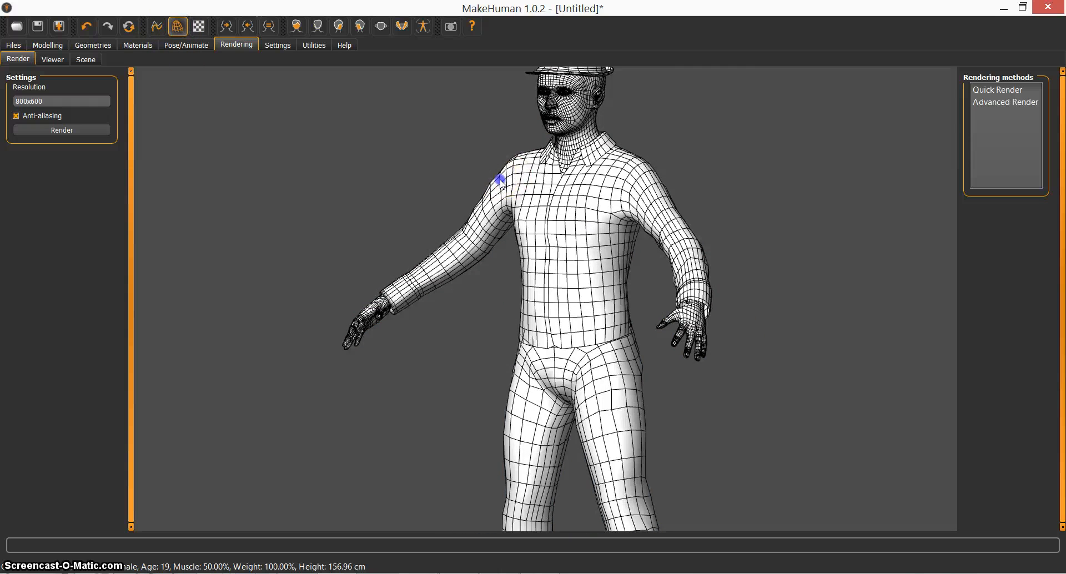
drag(494, 174, 528, 201)
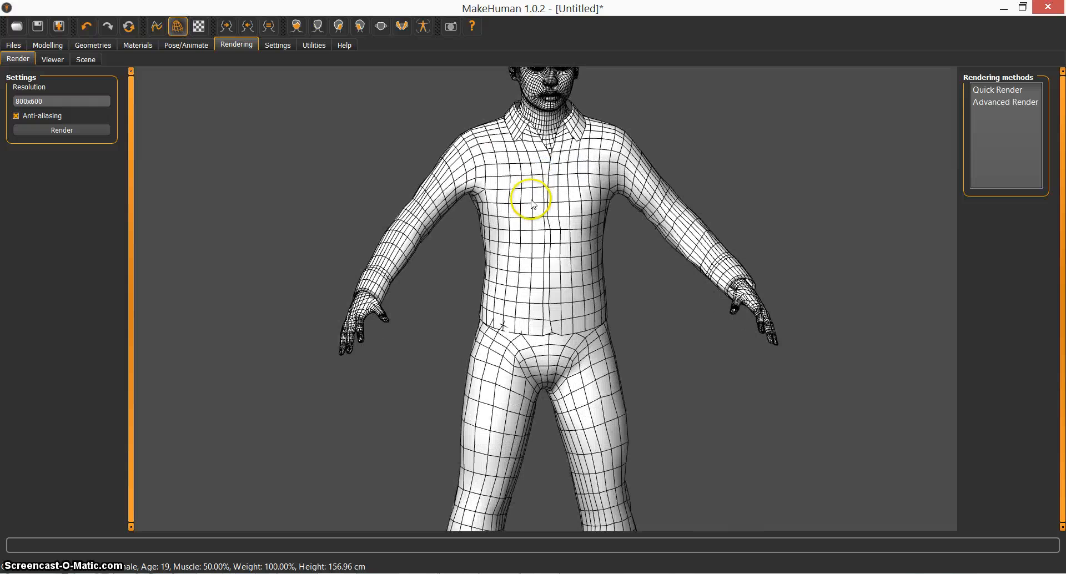
scroll(528, 204, down, 5)
drag(536, 244, 565, 244)
right_drag(566, 247, 546, 282)
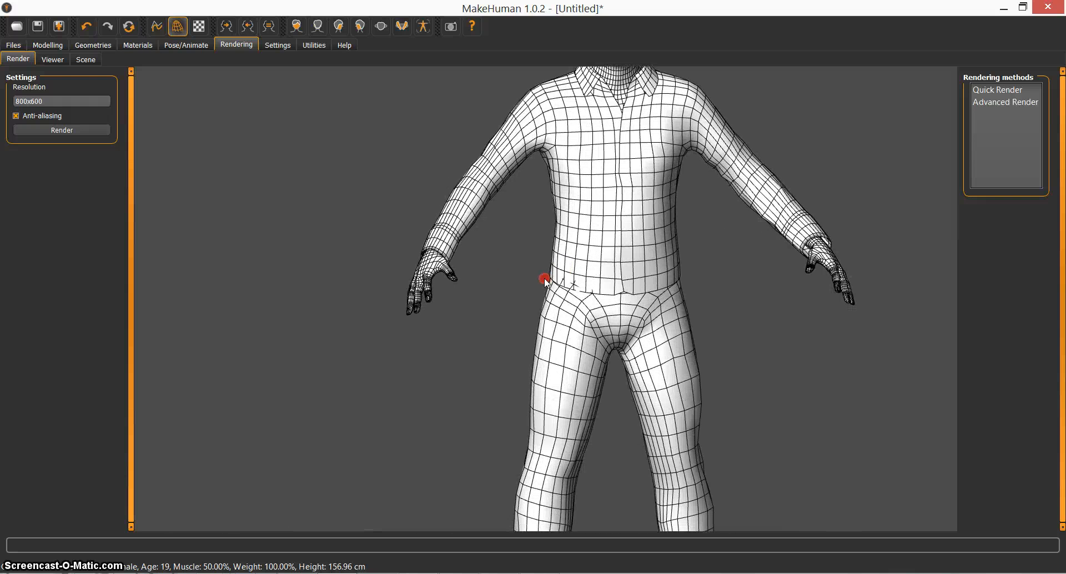
middle_drag(645, 168, 513, 218)
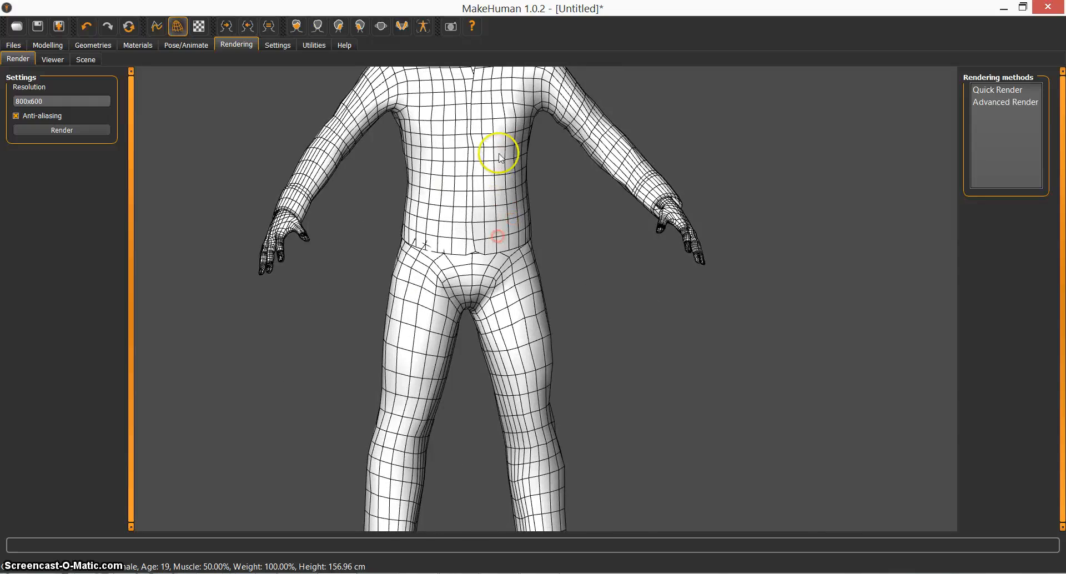
middle_drag(499, 154, 502, 273)
scroll(506, 166, down, 3)
scroll(517, 153, up, 3)
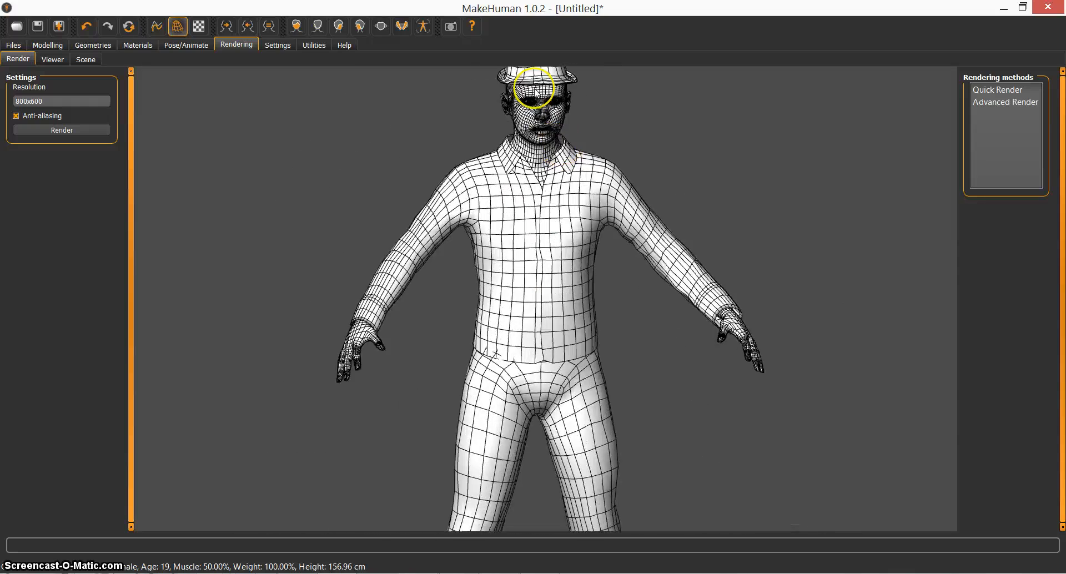
Step: Examine the wireframe mesh of the hat and face up close from the front and at an angle
scroll(539, 90, up, 5)
middle_drag(542, 92, 522, 282)
scroll(516, 284, up, 3)
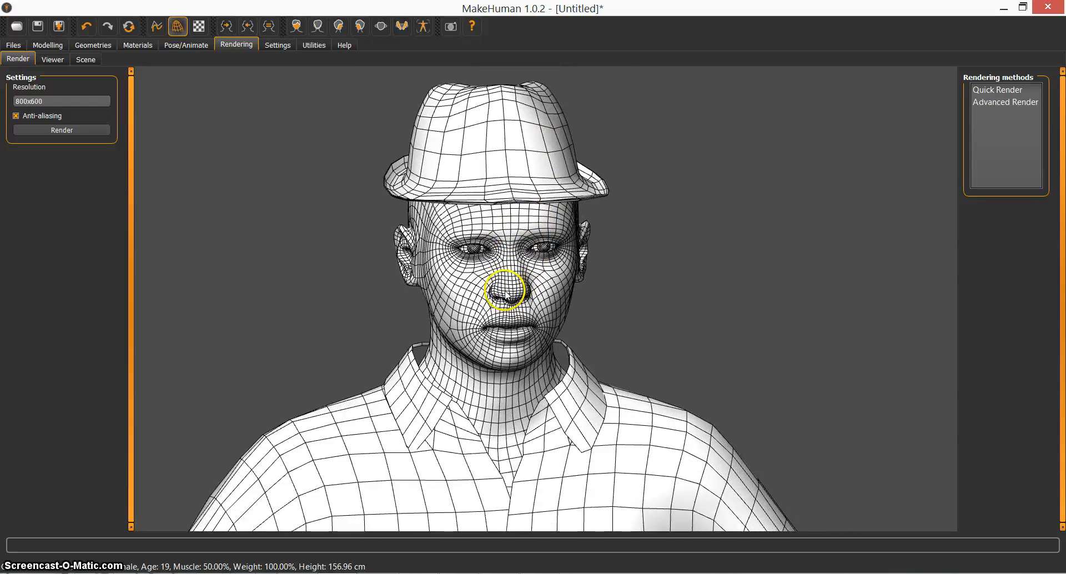
drag(505, 294, 403, 276)
scroll(472, 288, up, 2)
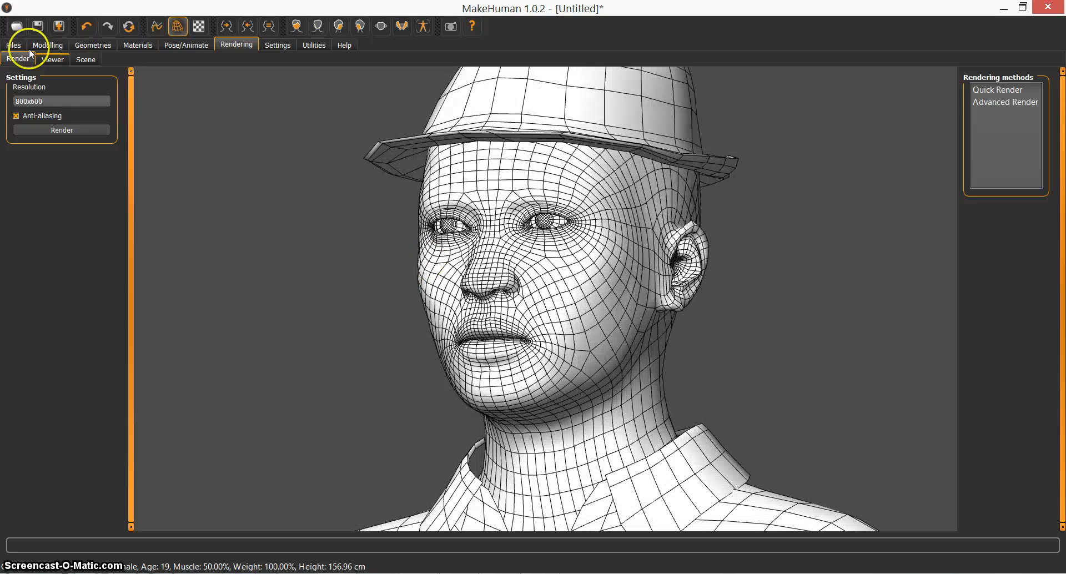
Step: Export the character in Blender exchange (mhx) format to the Desktop, overwriting the existing exports file
click(58, 31)
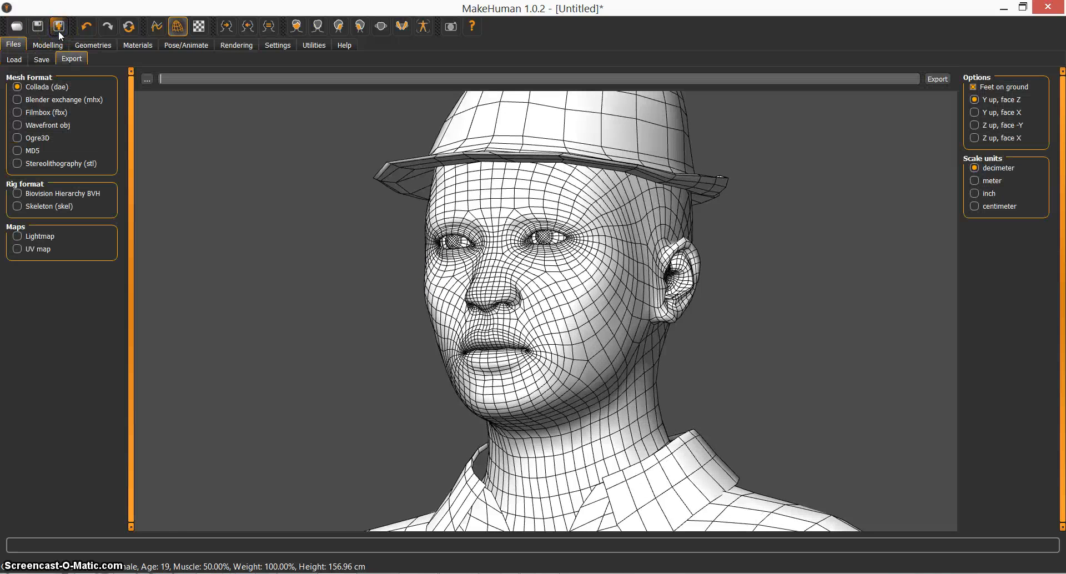
click(19, 100)
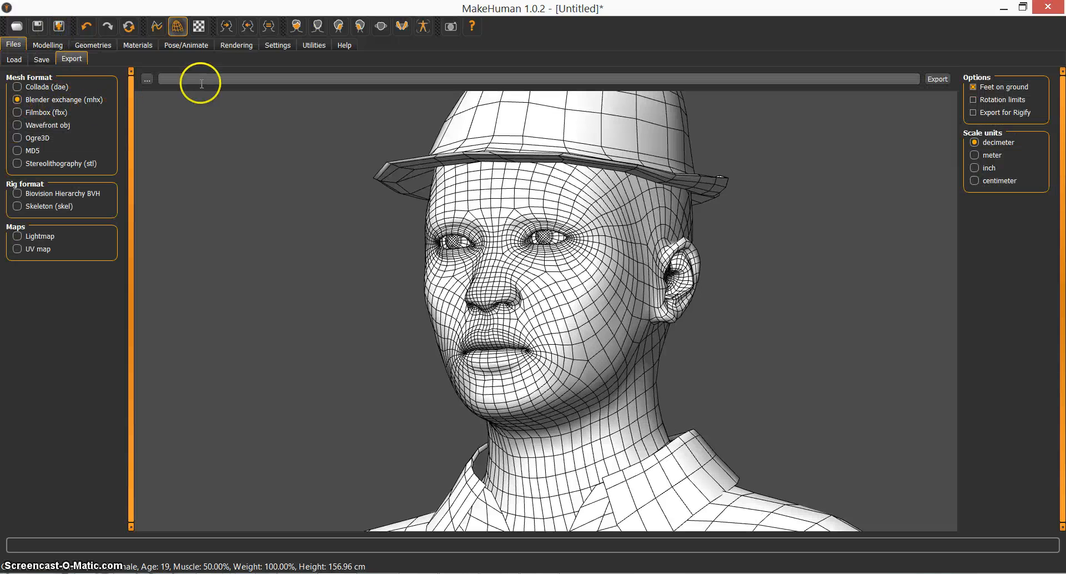
click(148, 79)
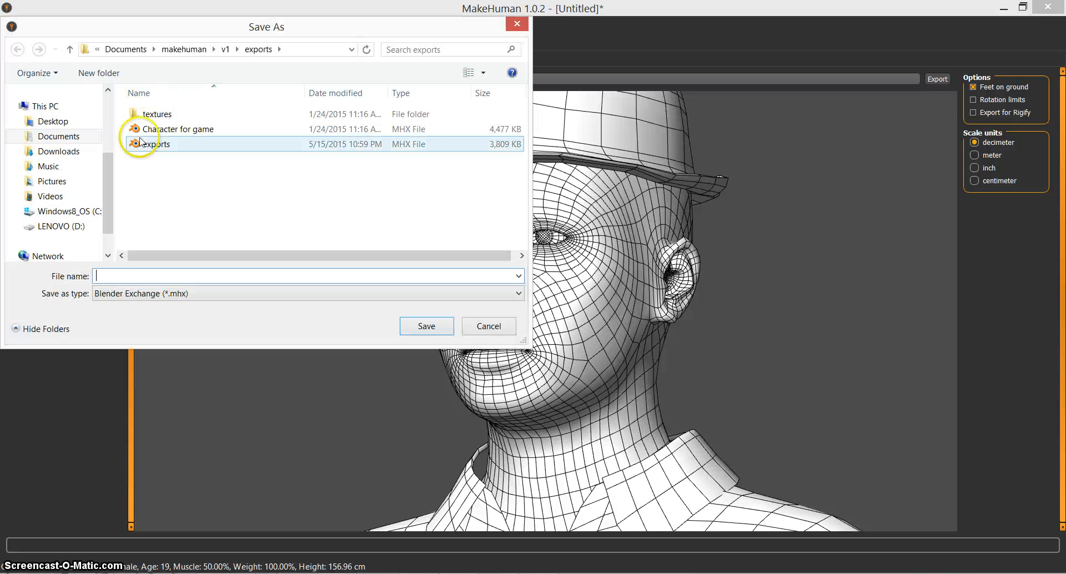
click(166, 146)
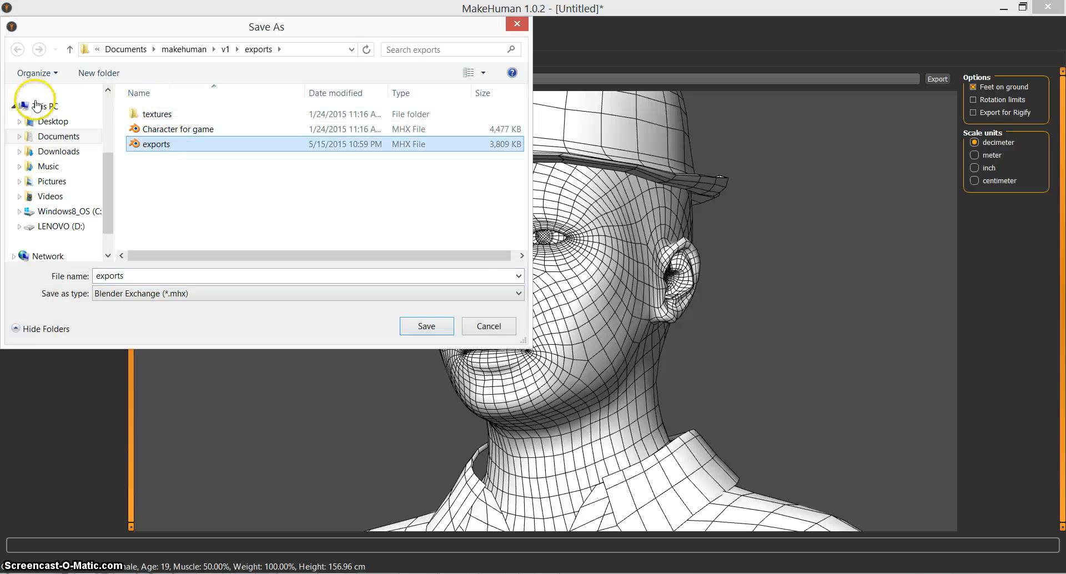
click(47, 122)
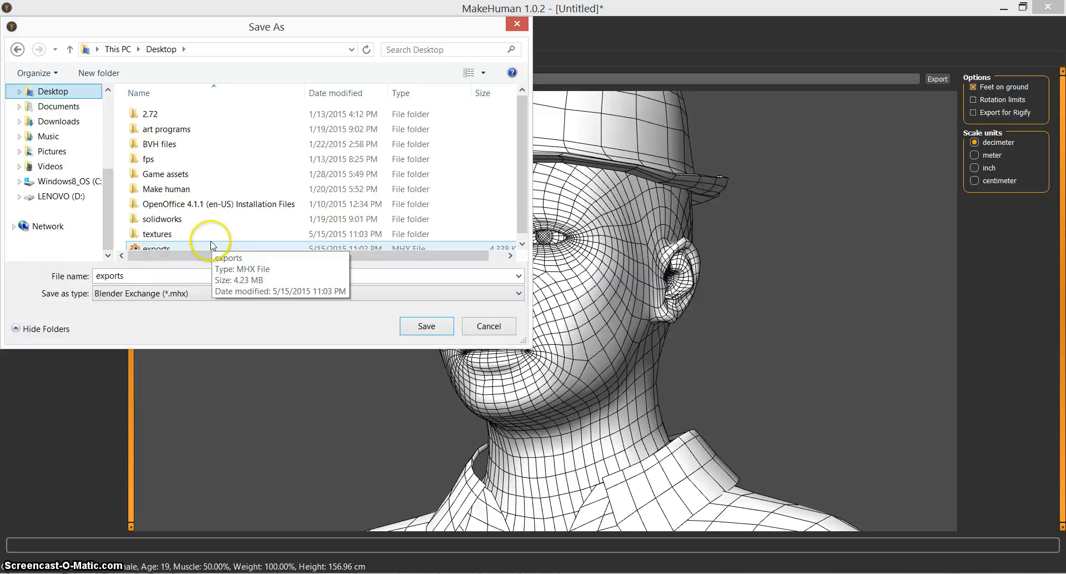
click(182, 249)
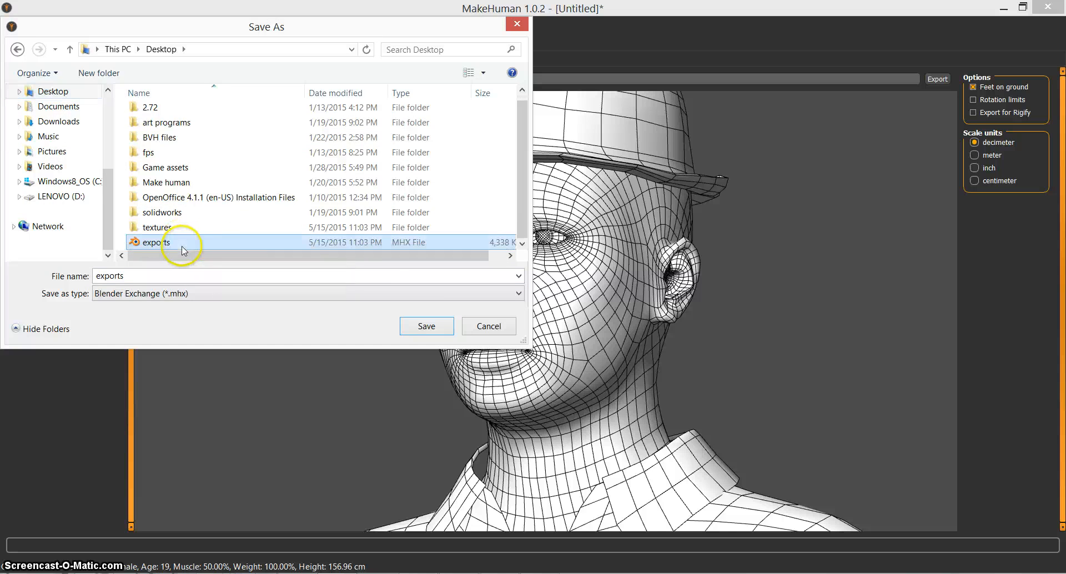
click(427, 327)
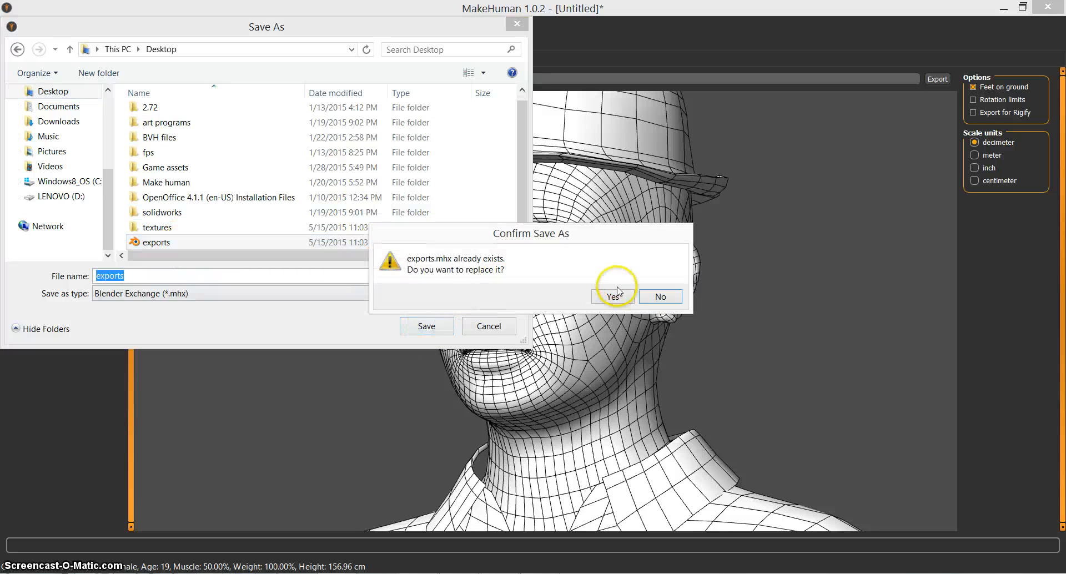
click(613, 298)
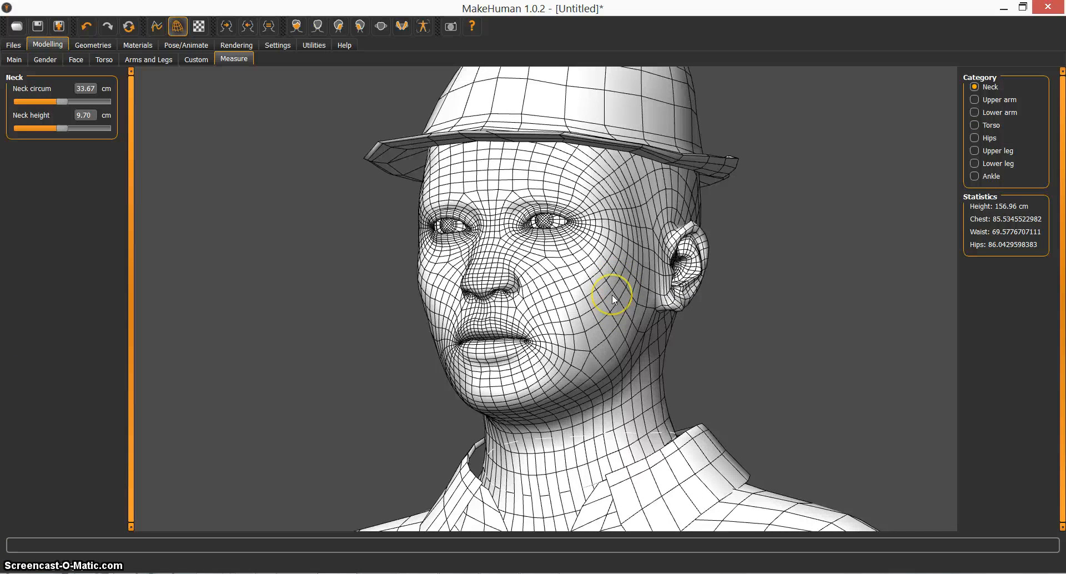
Step: Switch to Blender and import the MakeHuman file exports.mhx from the Desktop
click(1004, 7)
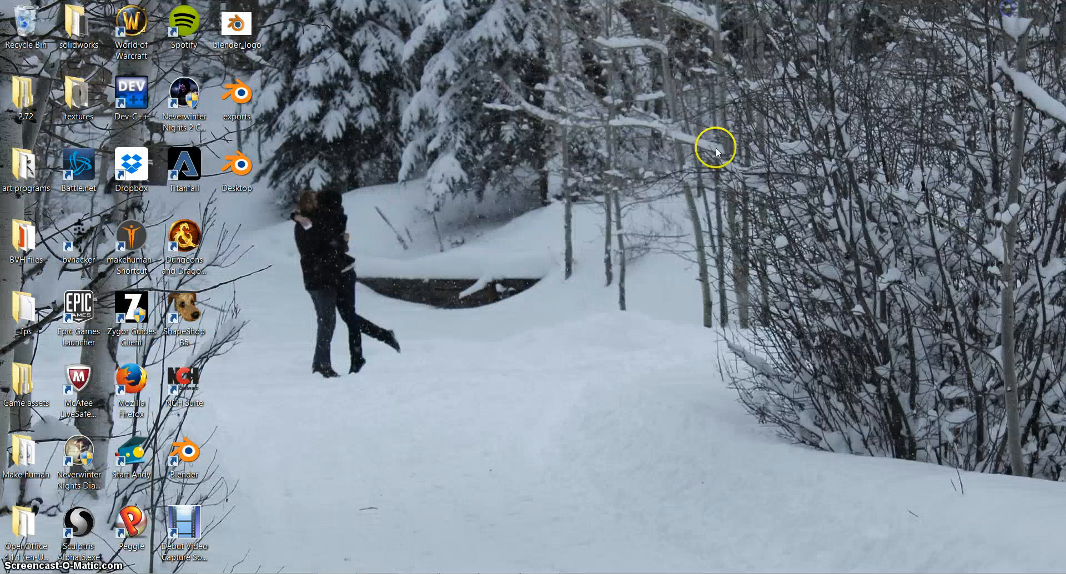
click(498, 573)
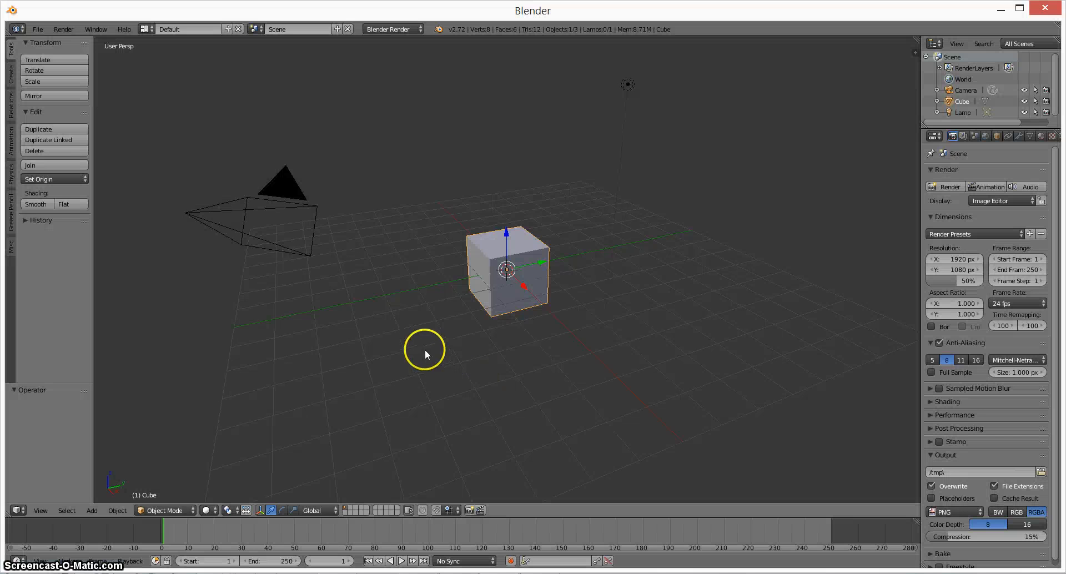
click(37, 29)
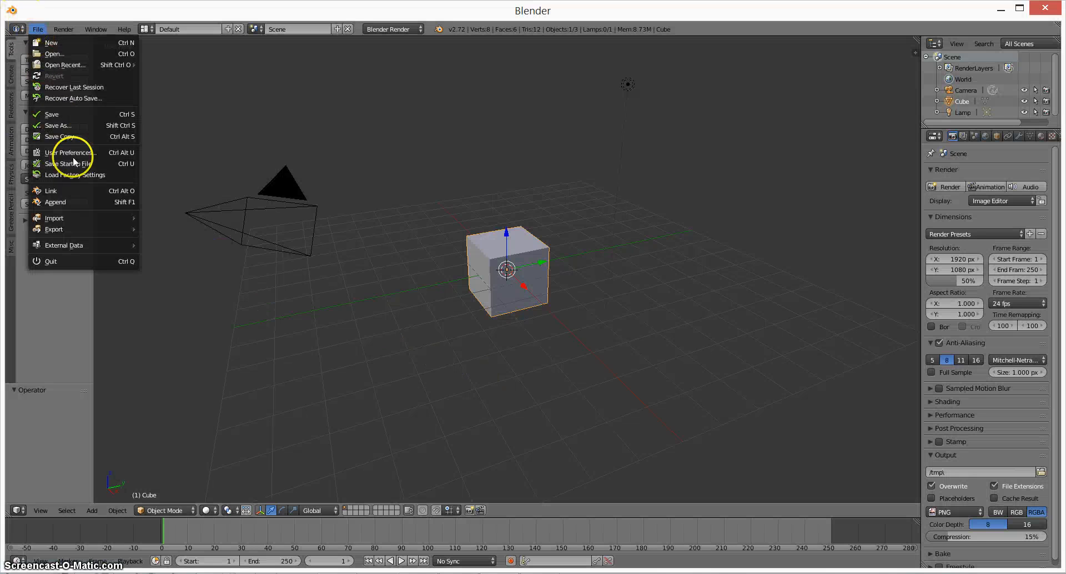
mouse_move(82, 217)
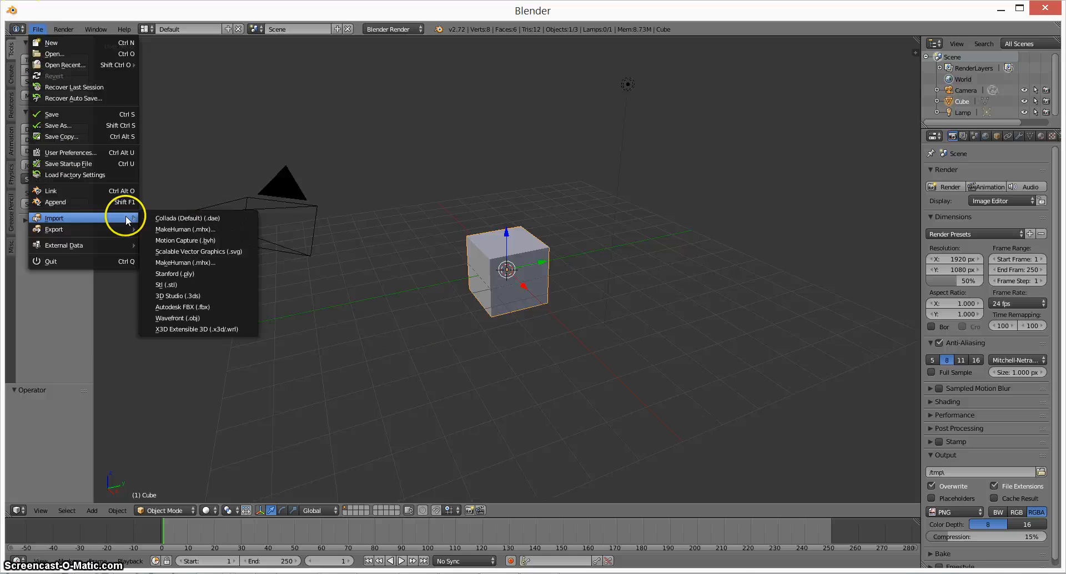
click(195, 230)
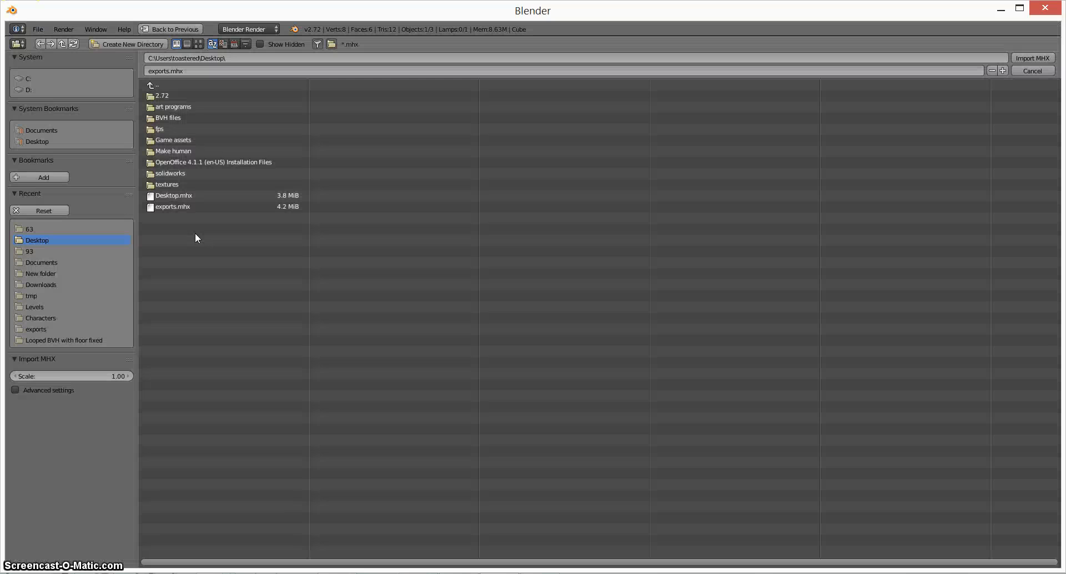
click(177, 206)
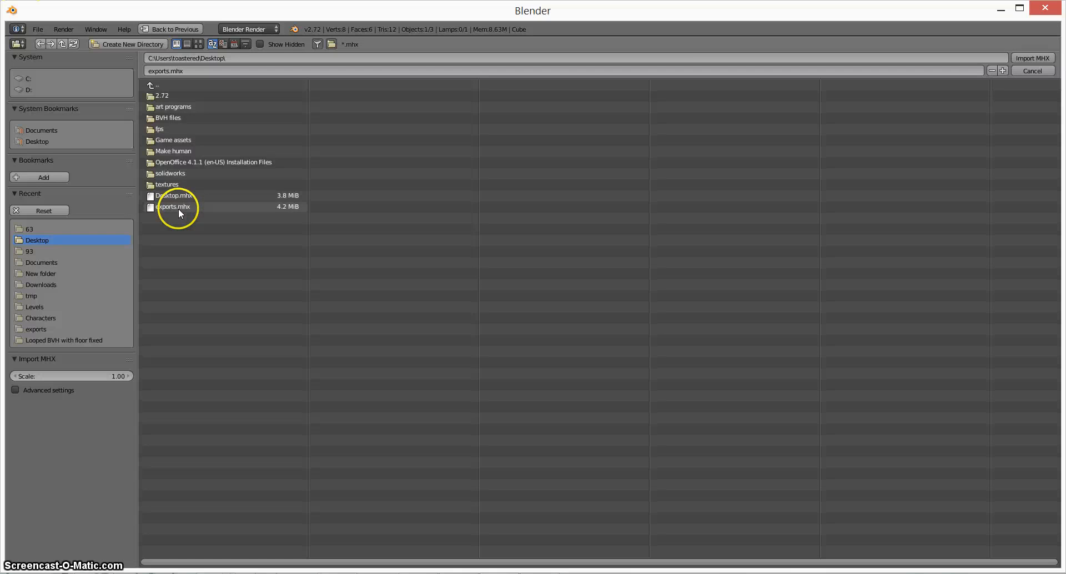
click(179, 207)
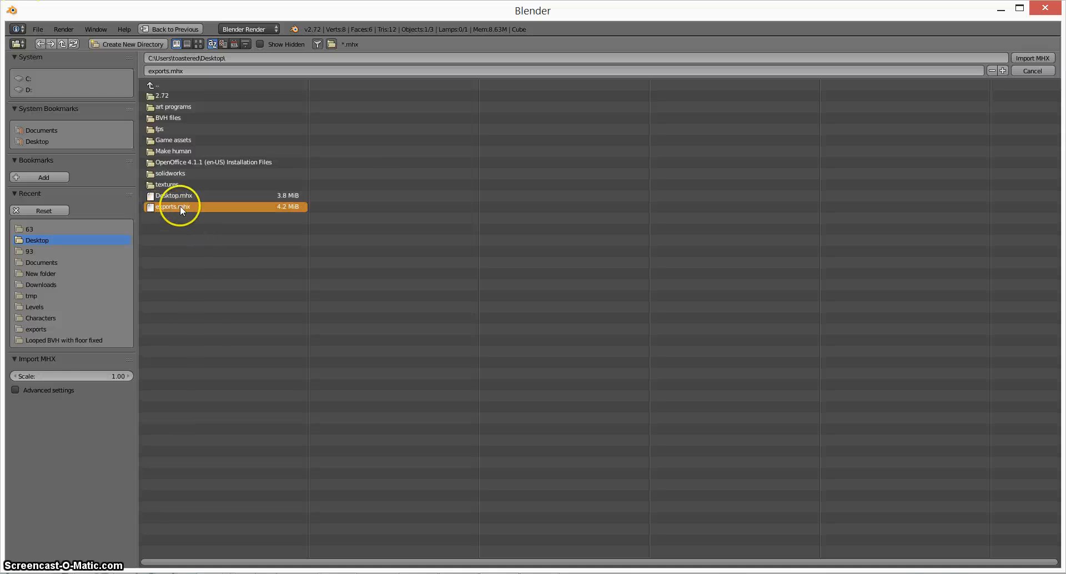
click(1024, 58)
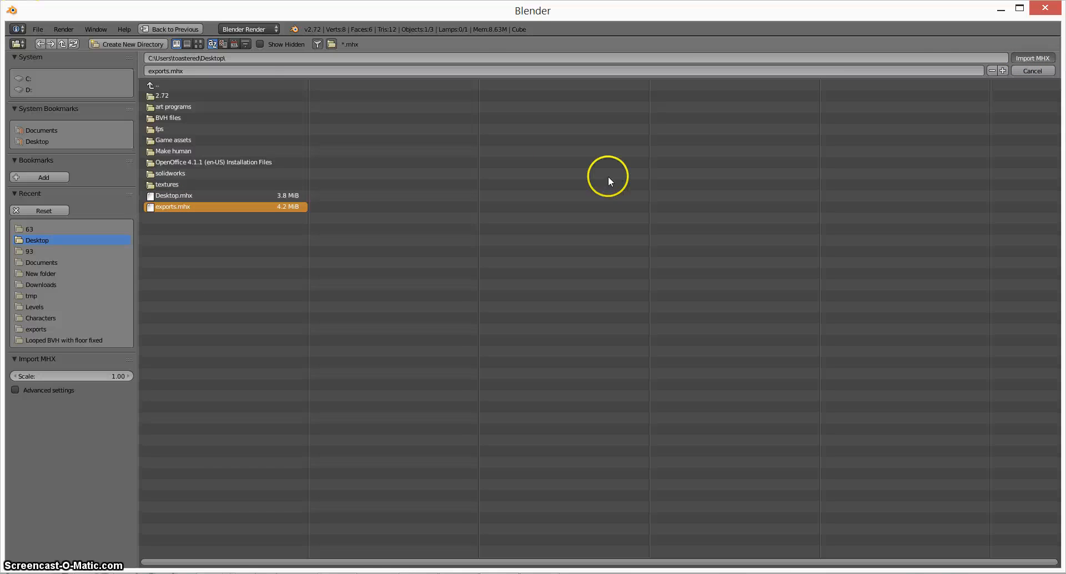
Step: View the whole imported figure, preview it in rendered shading, and return to solid shading
scroll(419, 258, down, 4)
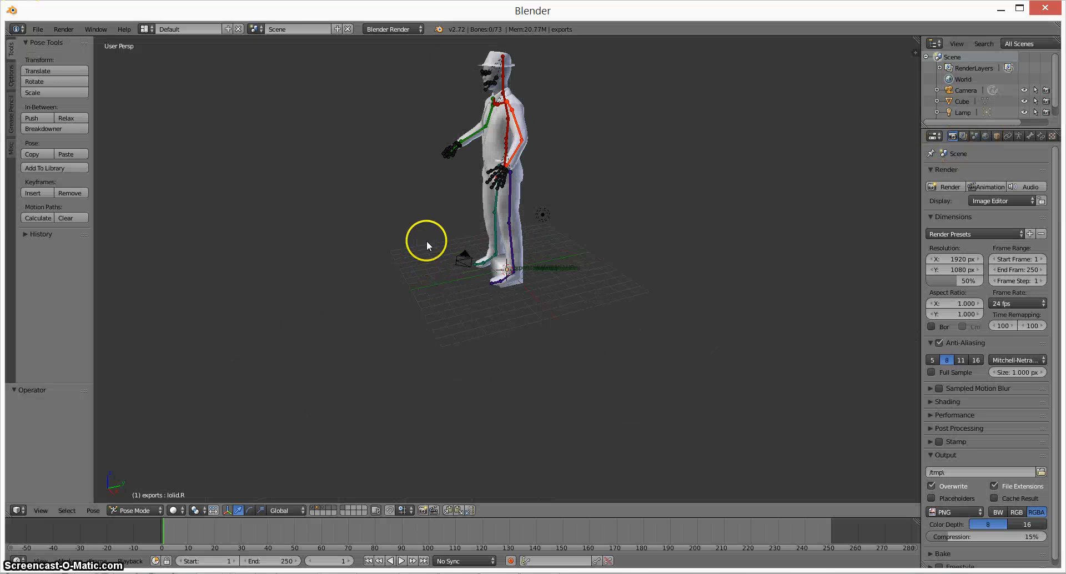
middle_drag(430, 205, 478, 210)
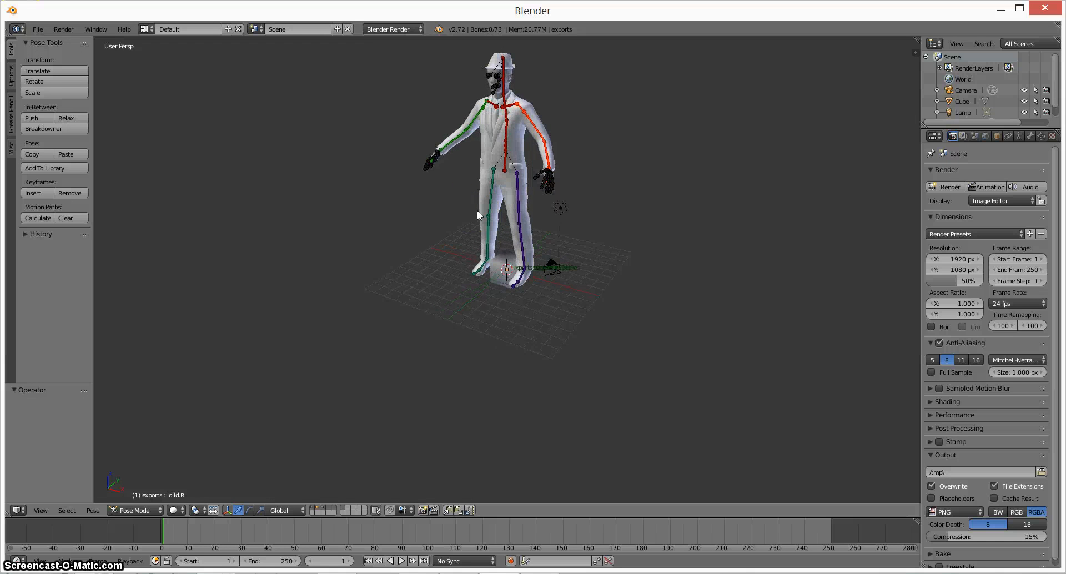
key(shift+z)
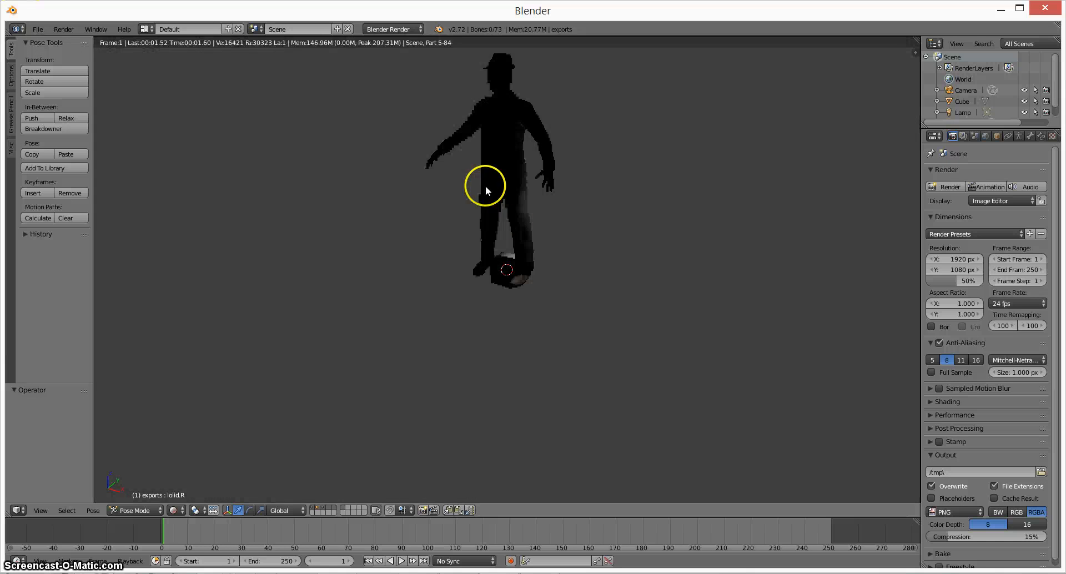
middle_drag(551, 222, 505, 225)
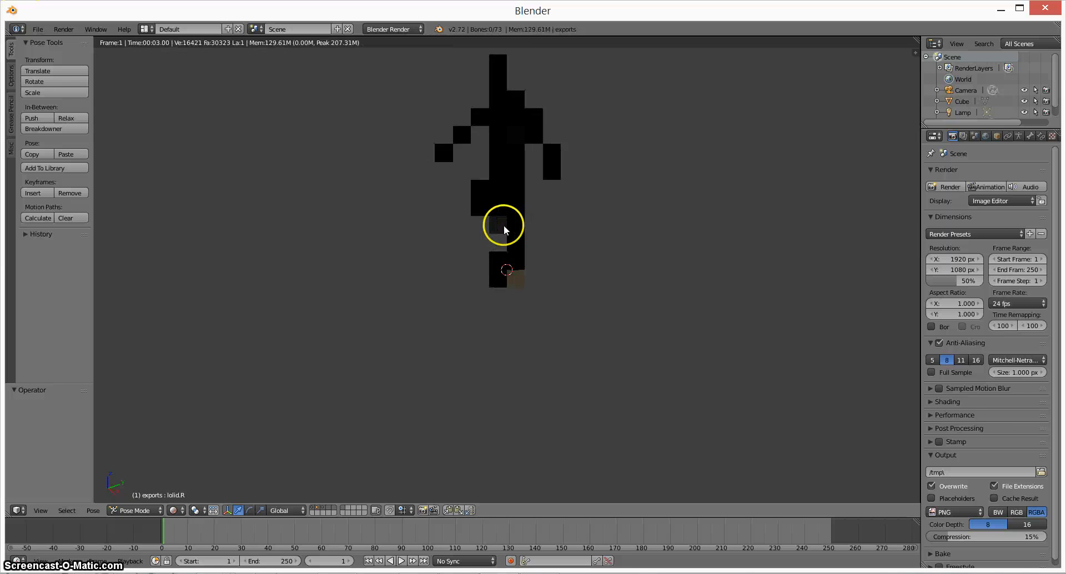
key(shift+z)
middle_drag(441, 240, 508, 233)
key(shift+a)
mouse_move(509, 233)
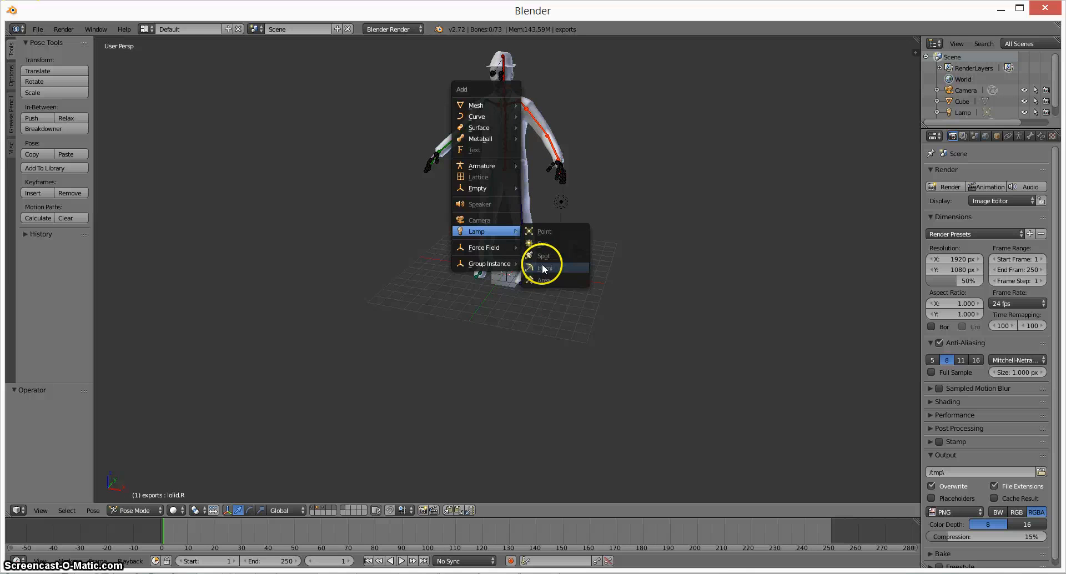
click(651, 178)
Step: Change from Pose Mode to Object Mode and add a Hemi lamp to the scene
click(155, 510)
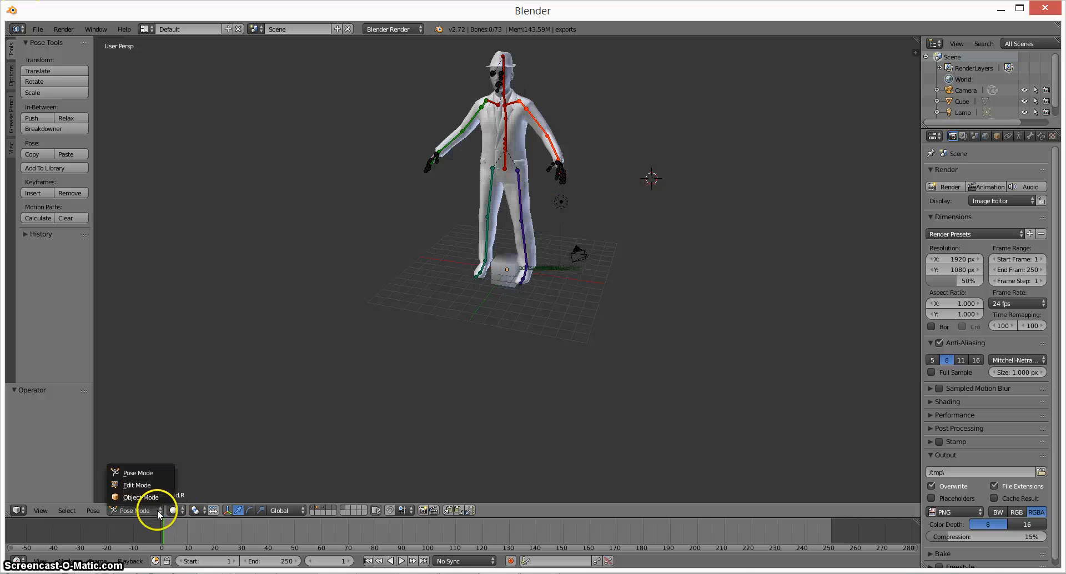
click(151, 498)
key(shift+a)
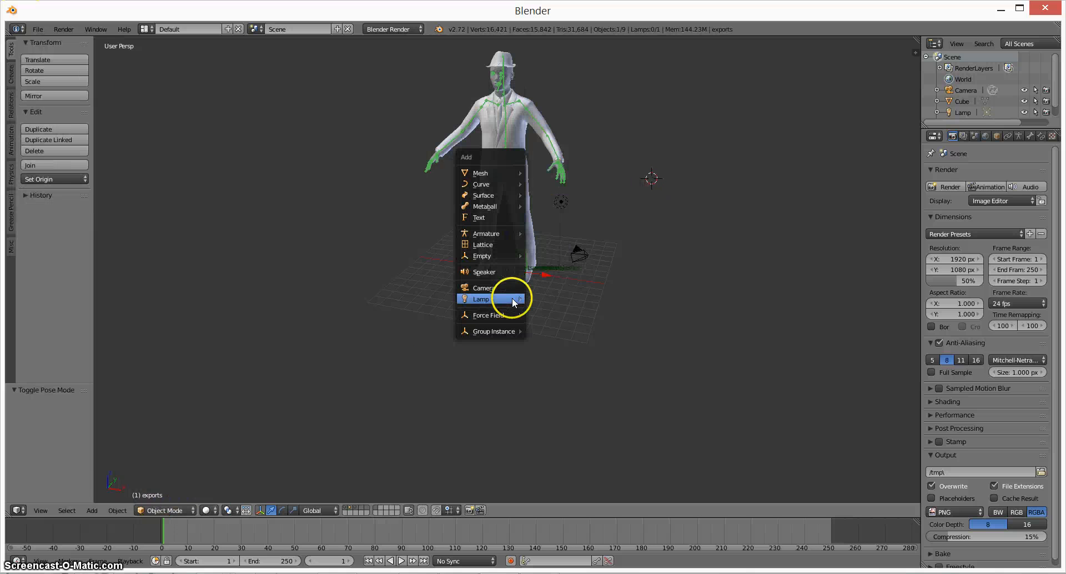
mouse_move(511, 300)
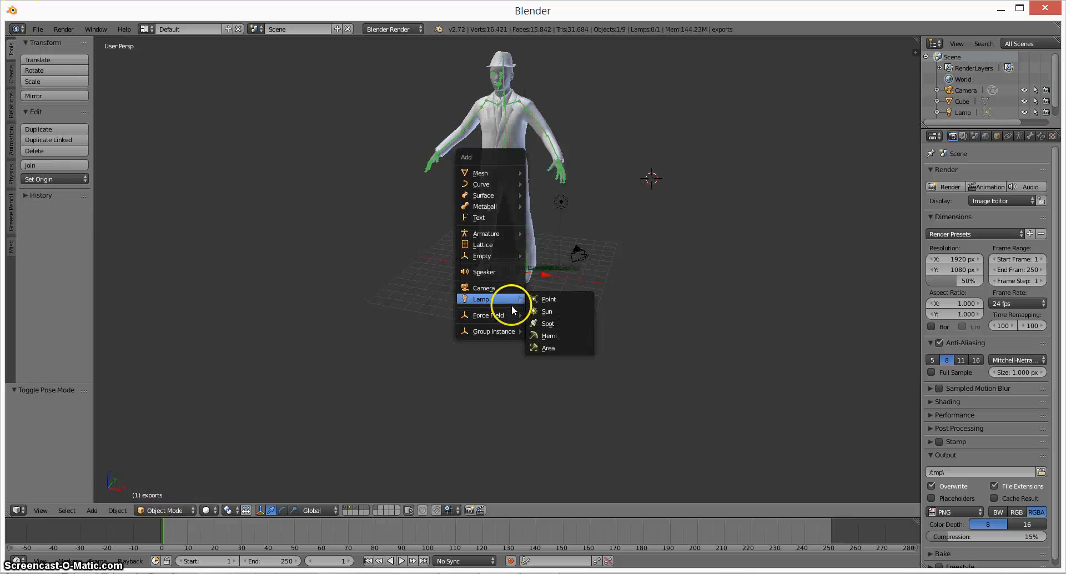
click(545, 336)
Step: Move the Hemi lamp above and in front of the figure, about -18 in X and 10 in Z, plus -14.6 in Y and 7.2 in Z
key(g)
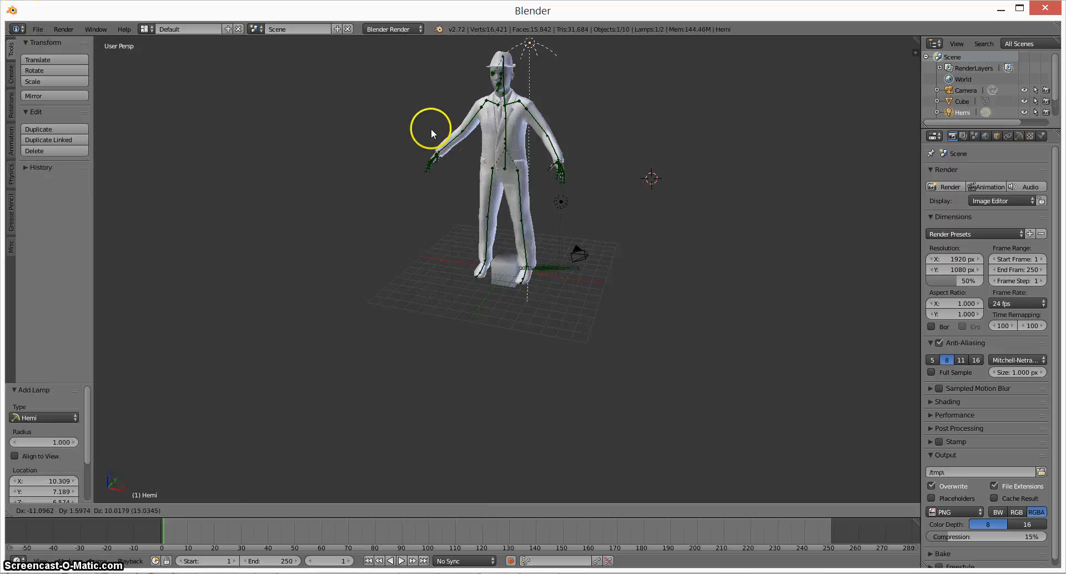
click(344, 131)
key(KP_3)
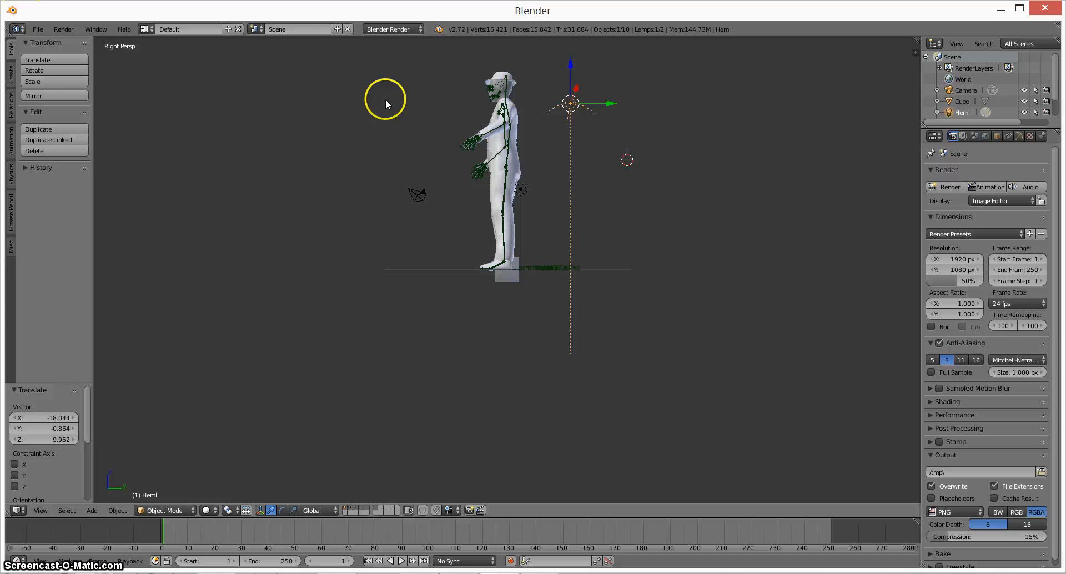
key(g)
click(237, 482)
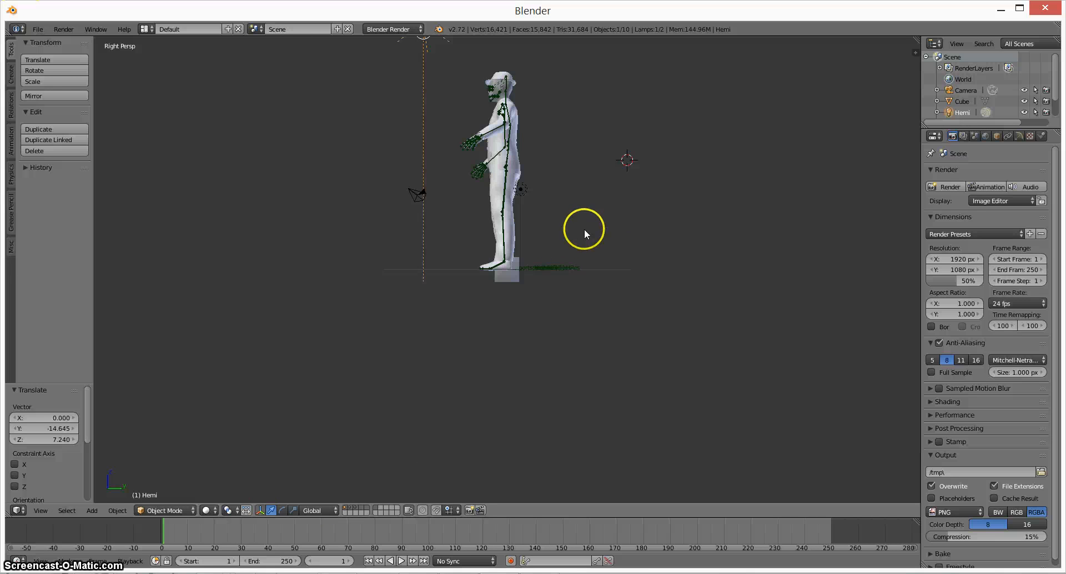
Step: Rotate the Hemi lamp about -17.8° in the side view and switch to the front view
key(r)
click(655, 193)
key(KP_1)
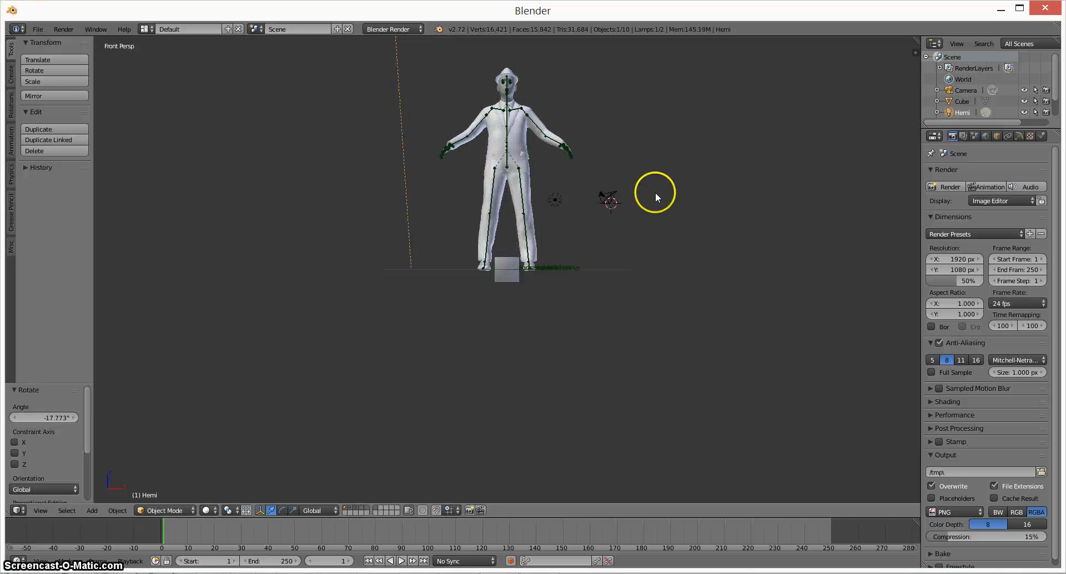
Step: Rotate the Hemi lamp about -16.7° from an angled perspective view so it aims at the figure
middle_drag(578, 240, 653, 231)
key(r)
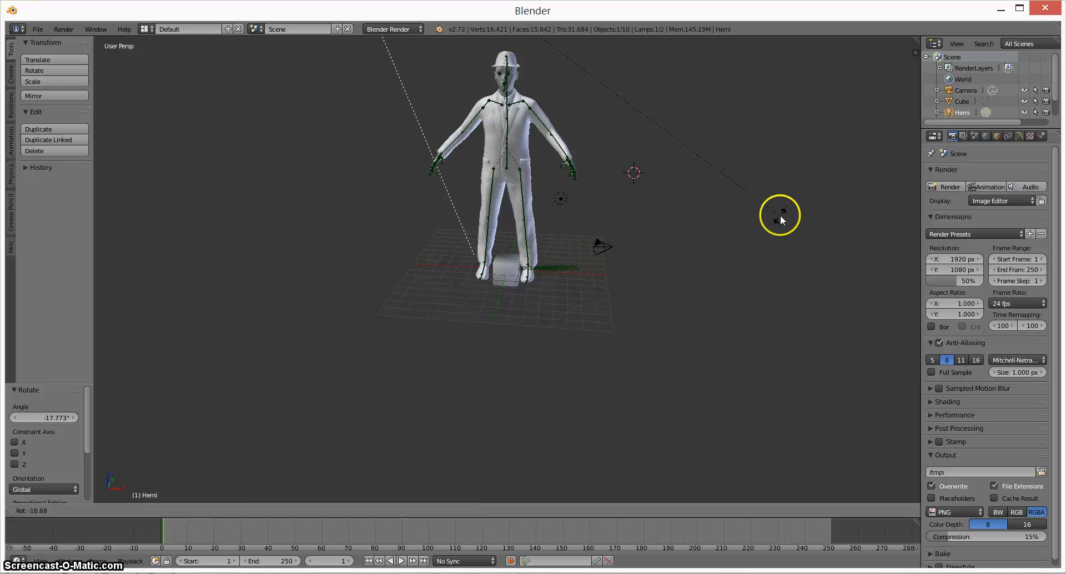
click(781, 216)
Step: Preview the lit figure in rendered shading from an angled front view, including the head and hat, and return to solid shading
key(shift+z)
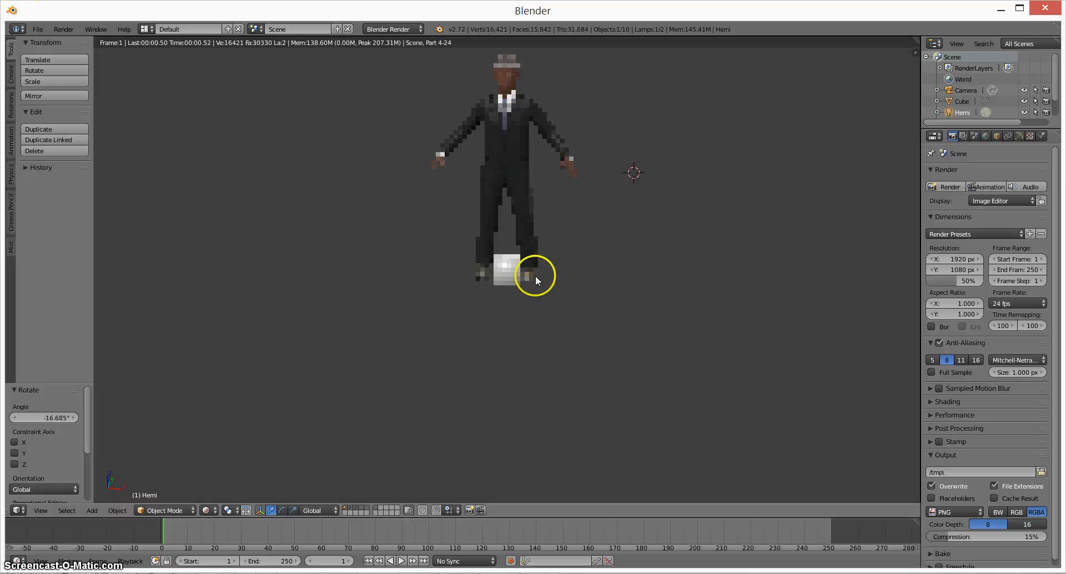
middle_drag(604, 246, 571, 247)
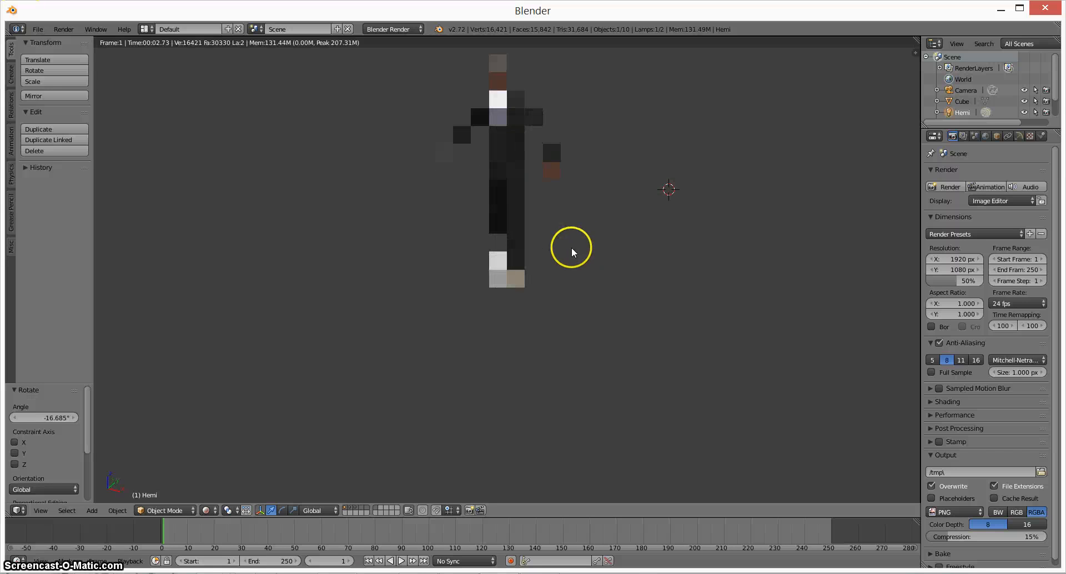
scroll(516, 189, up, 3)
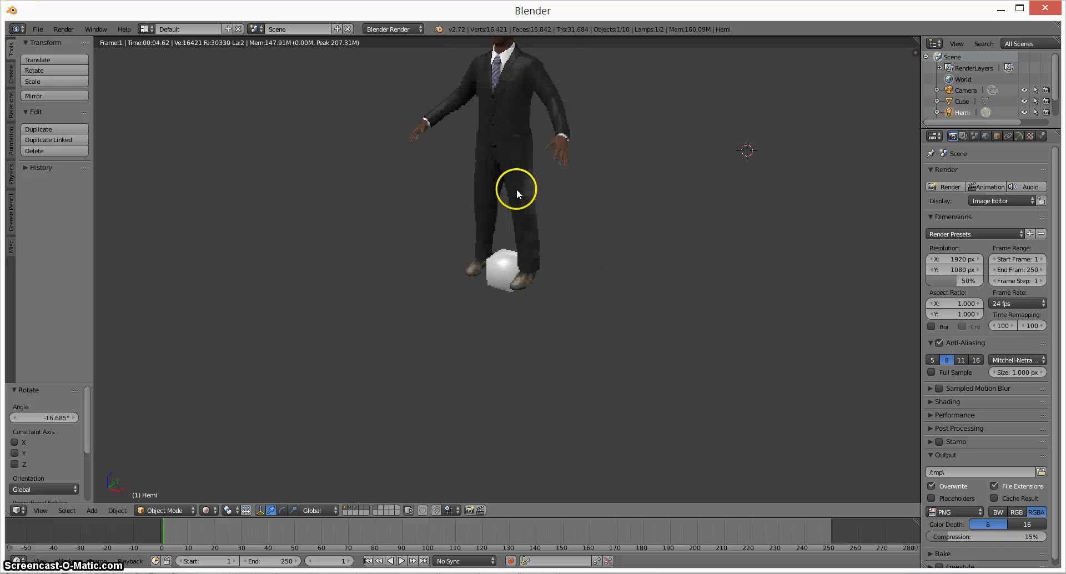
middle_drag(663, 165, 660, 185)
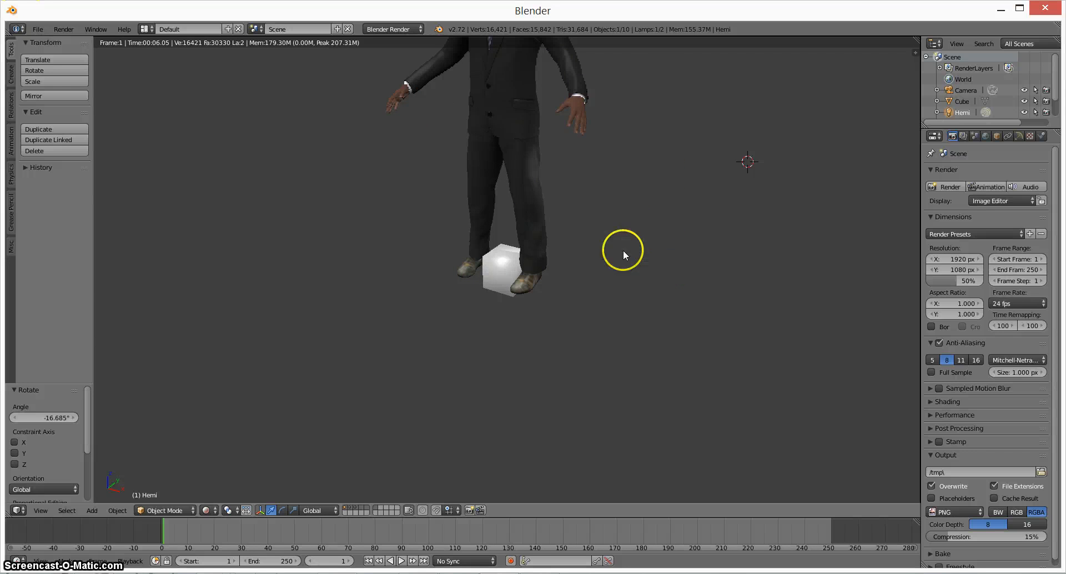
shift+middle_drag(531, 178, 538, 293)
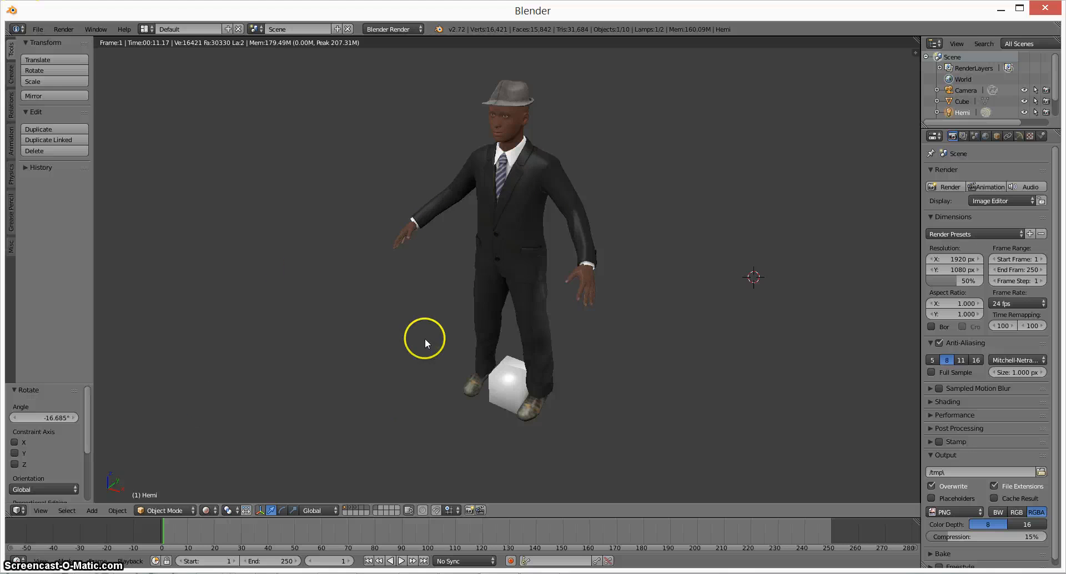
key(shift+z)
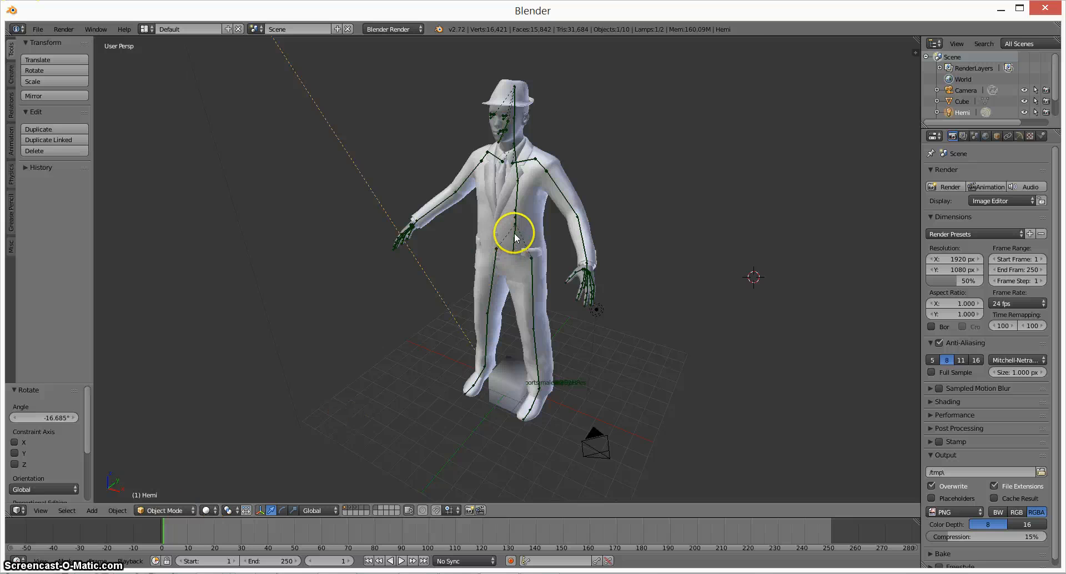
Step: Switch the character's armature to Pose Mode and show the MakeWalk tools at a readable width
right_click(514, 237)
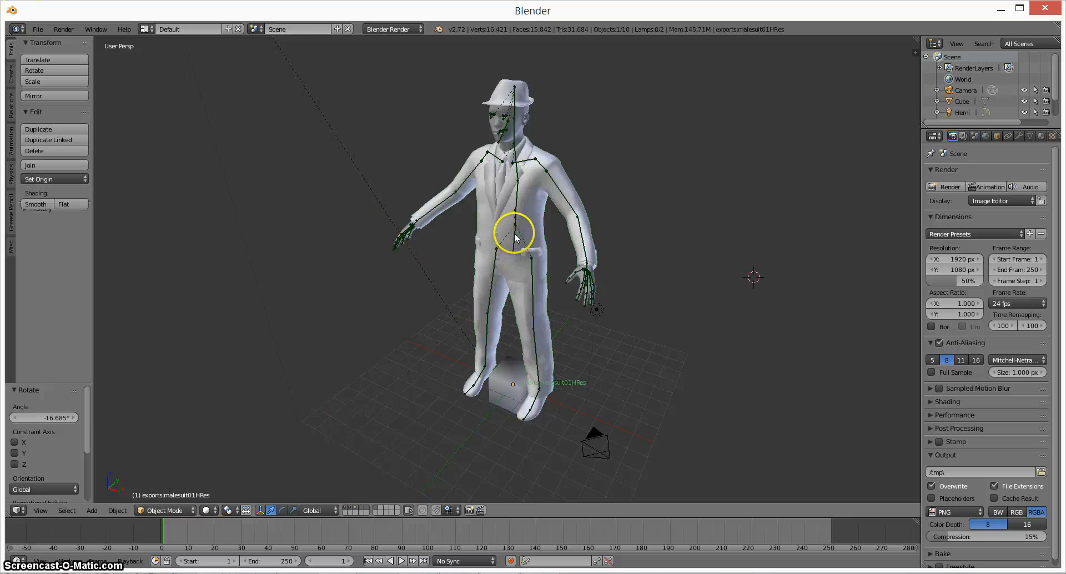
click(194, 511)
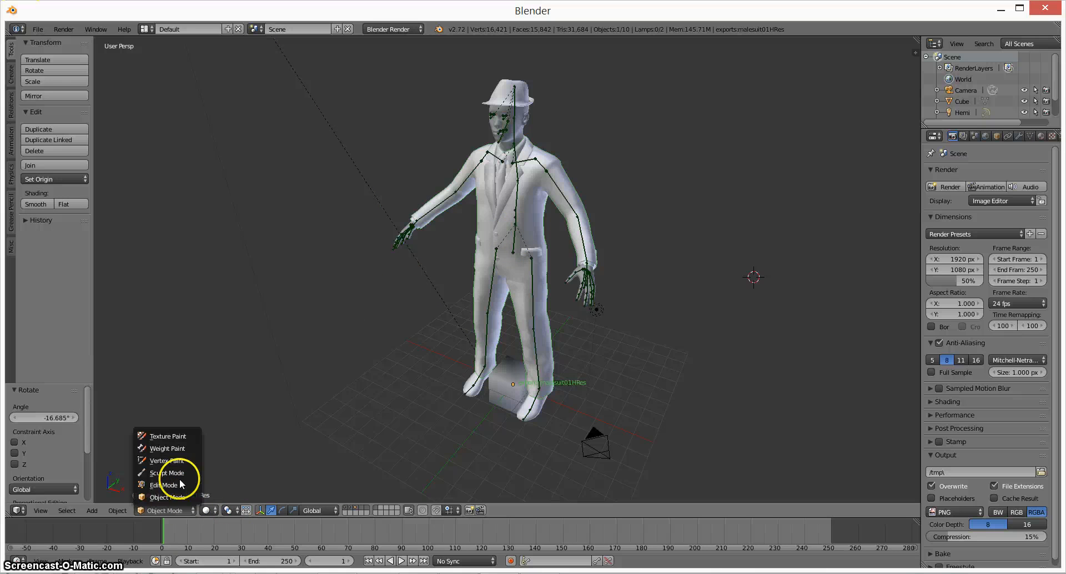
click(518, 203)
click(184, 512)
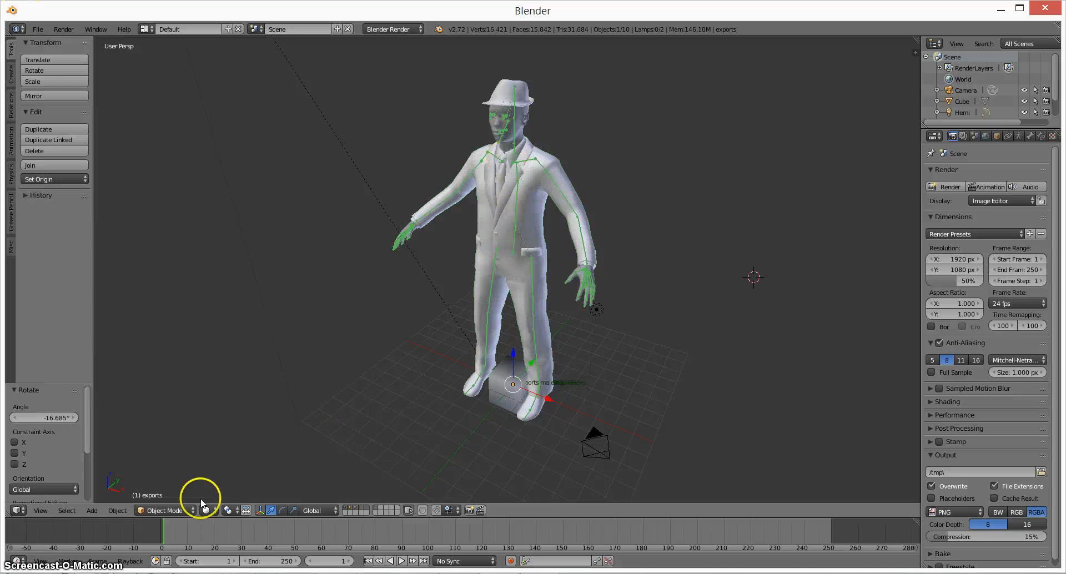
click(165, 473)
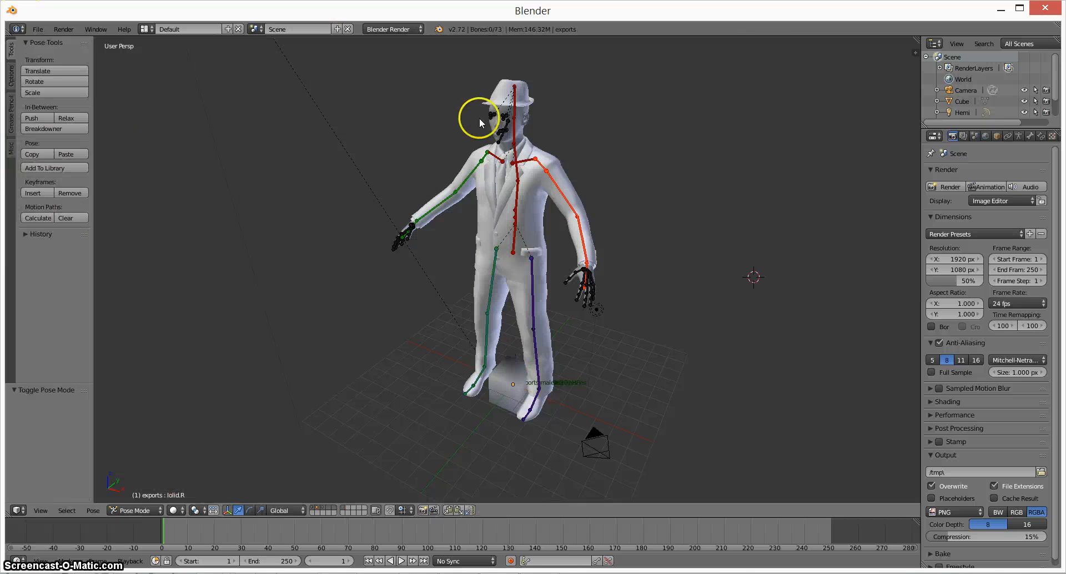
click(10, 151)
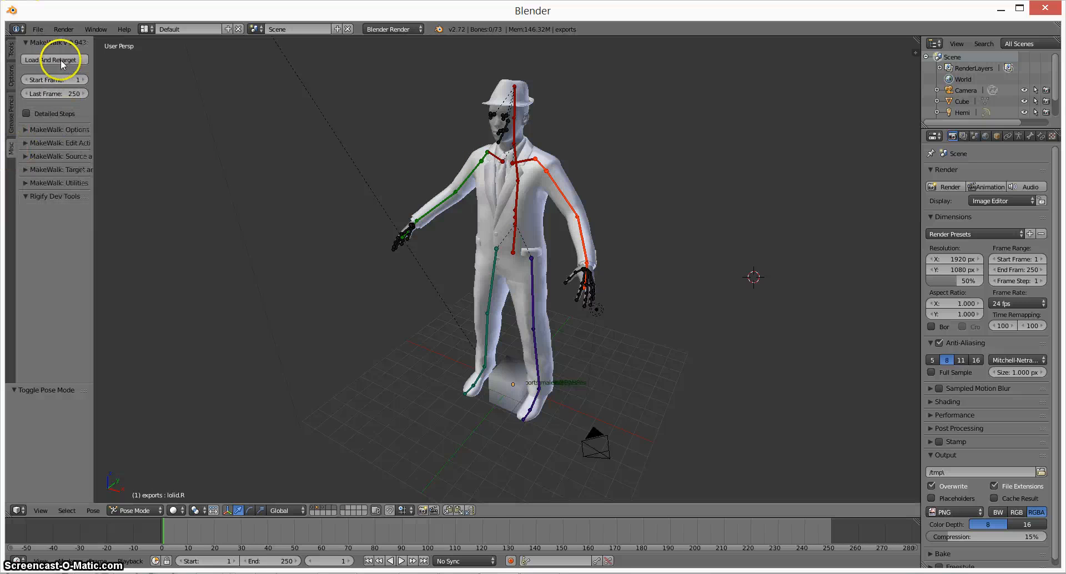
drag(94, 49, 183, 58)
Step: Examine the add-on list in the user preferences for the BVH motion capture, MakeHuman import, MakeWalk and Rigify entries, and close the preferences
click(38, 29)
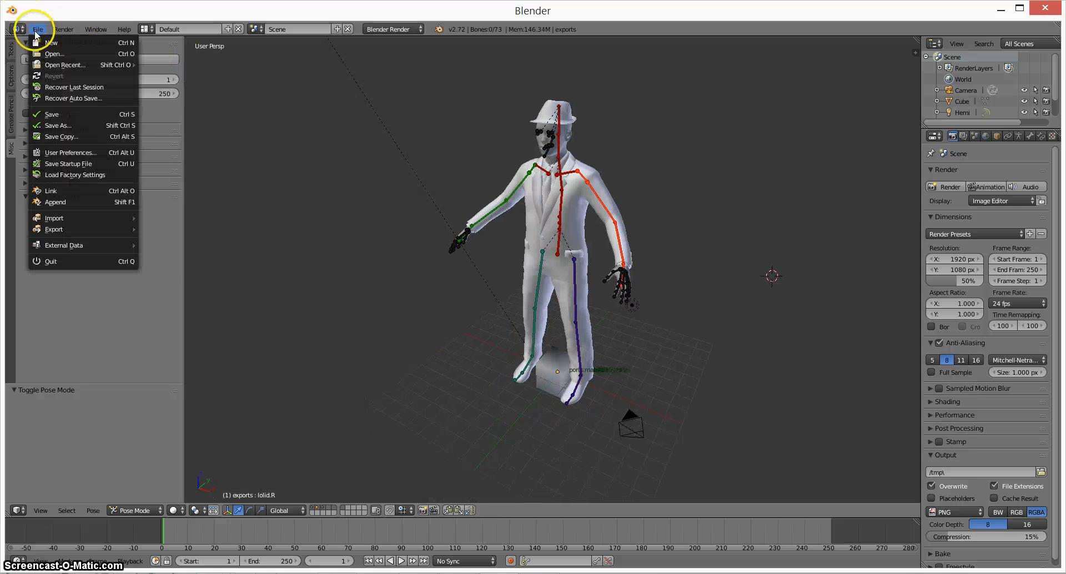
click(79, 153)
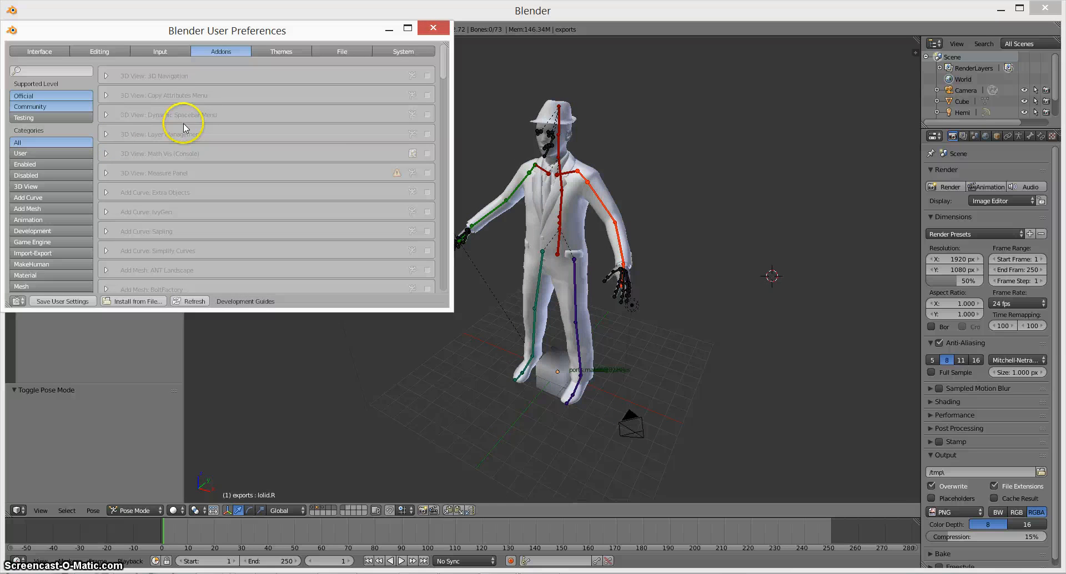
scroll(381, 133, down, 9)
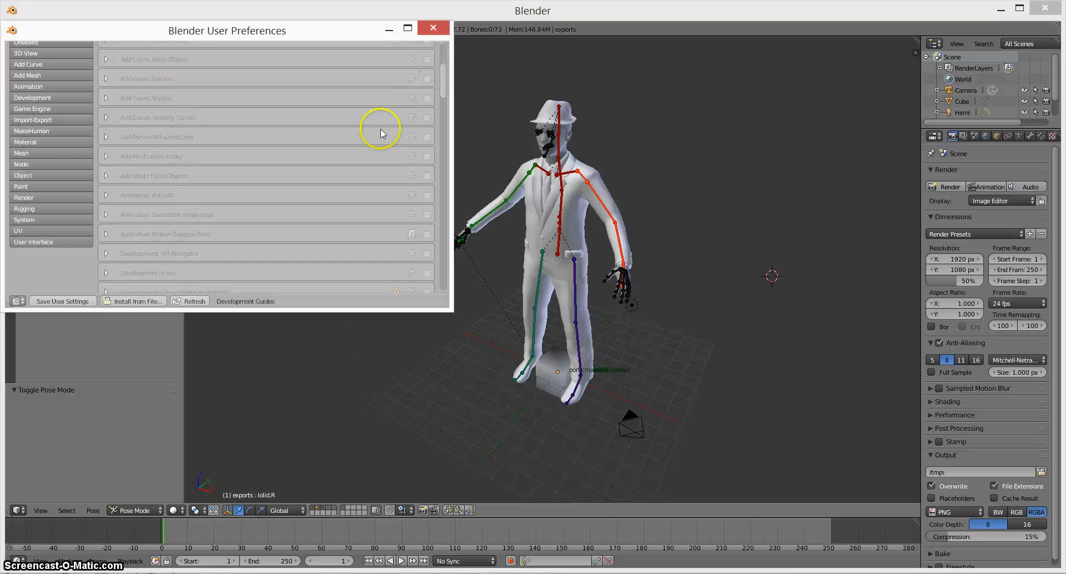
scroll(376, 158, down, 1)
scroll(376, 161, down, 5)
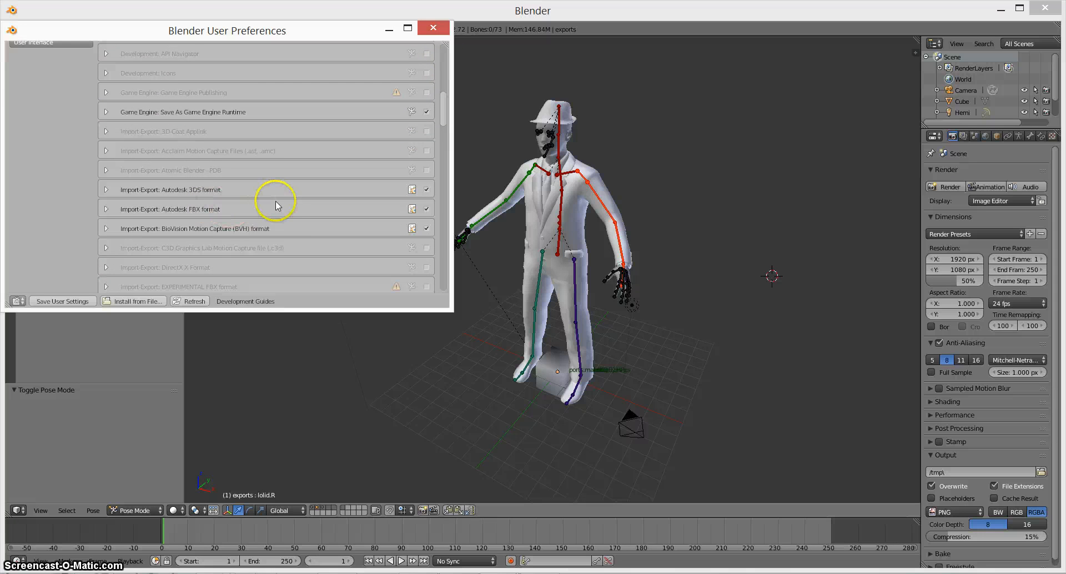
scroll(279, 205, down, 6)
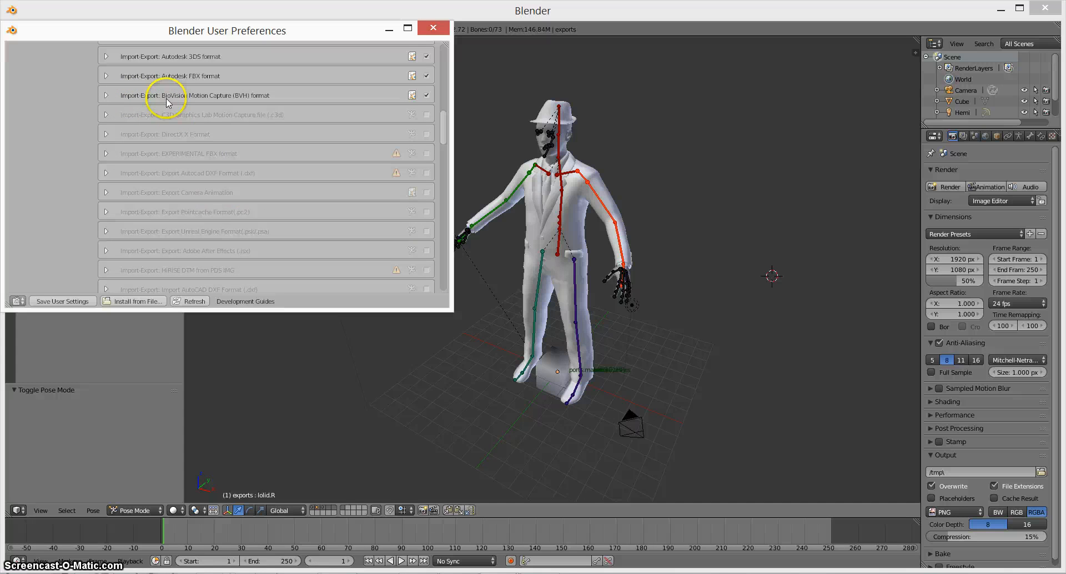
scroll(288, 134, down, 10)
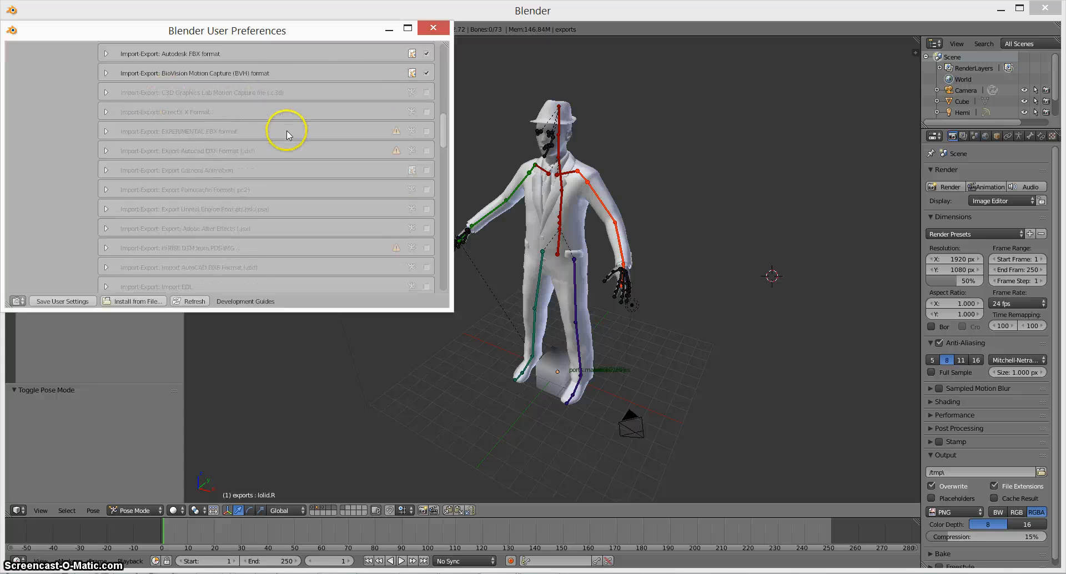
scroll(289, 143, down, 2)
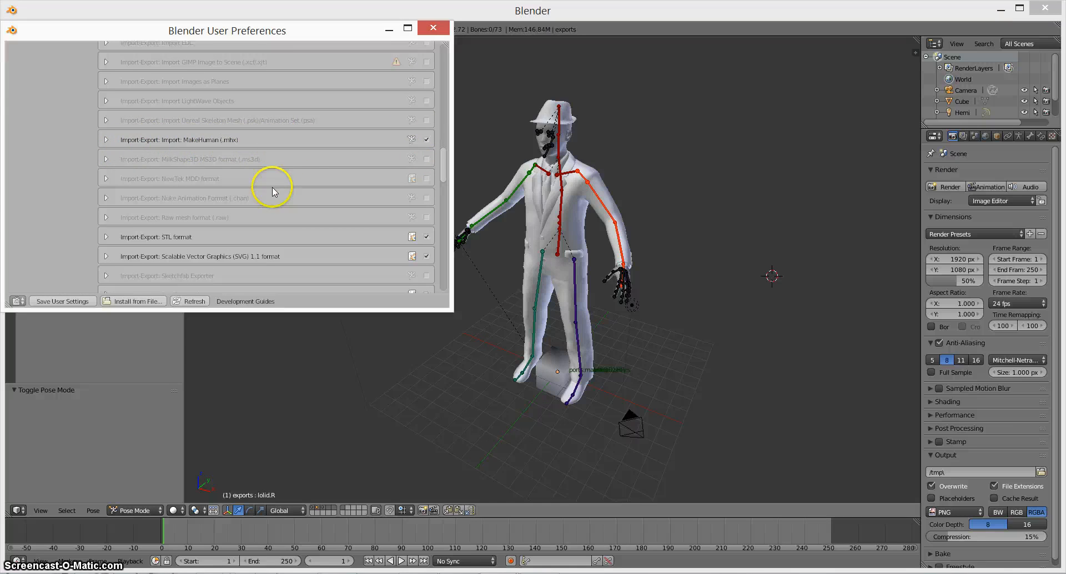
scroll(269, 194, down, 1)
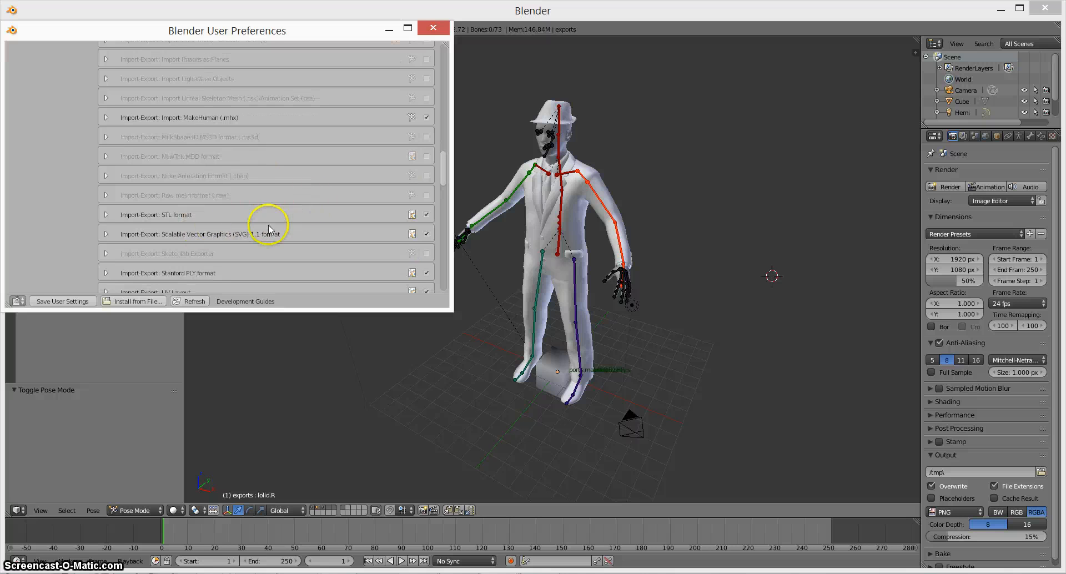
scroll(280, 224, down, 1)
scroll(293, 227, down, 1)
scroll(296, 227, down, 2)
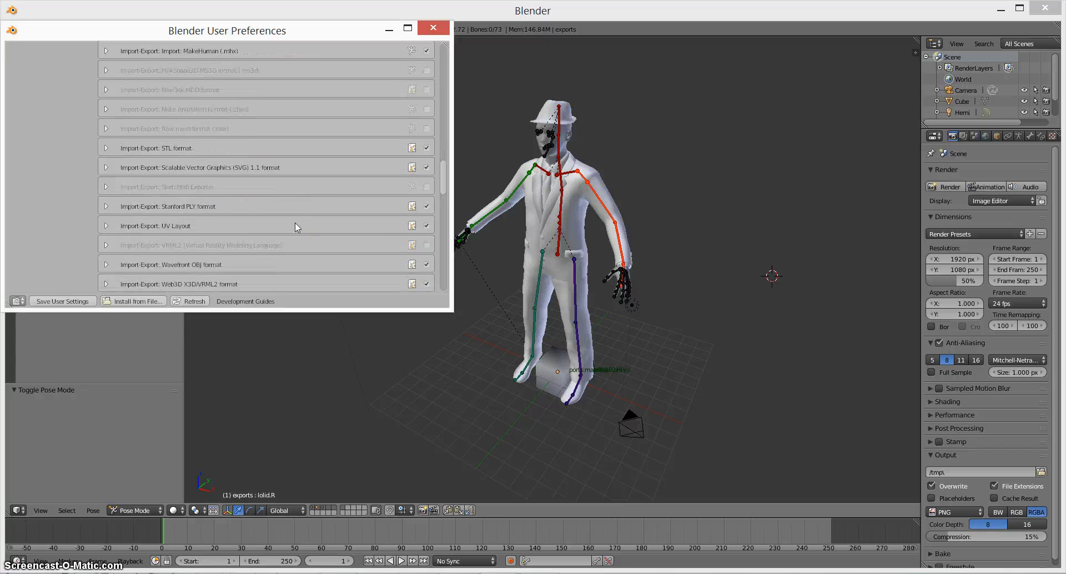
scroll(297, 227, down, 1)
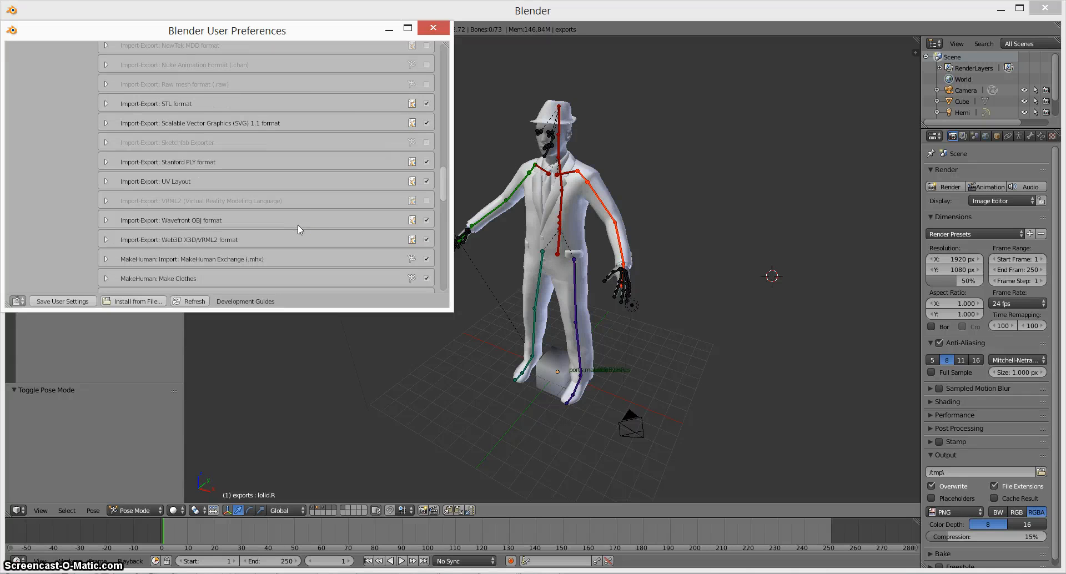
scroll(299, 229, down, 3)
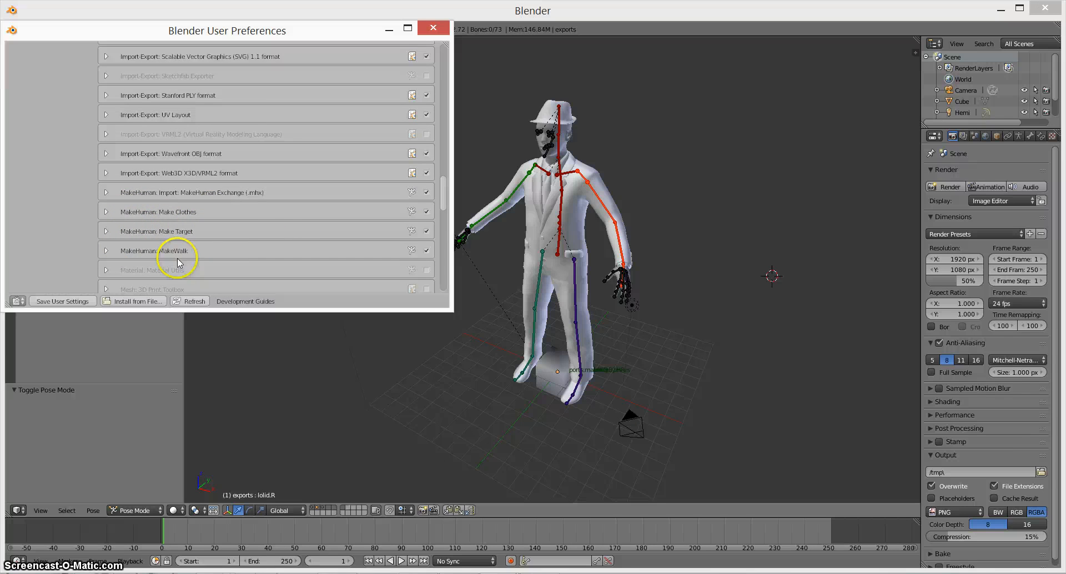
scroll(282, 209, down, 11)
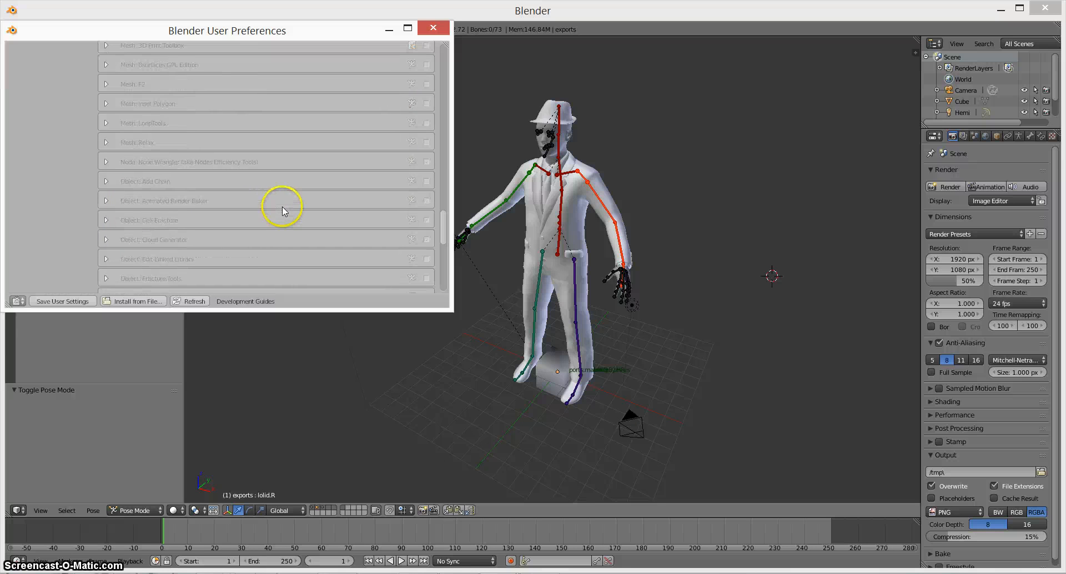
scroll(282, 210, down, 9)
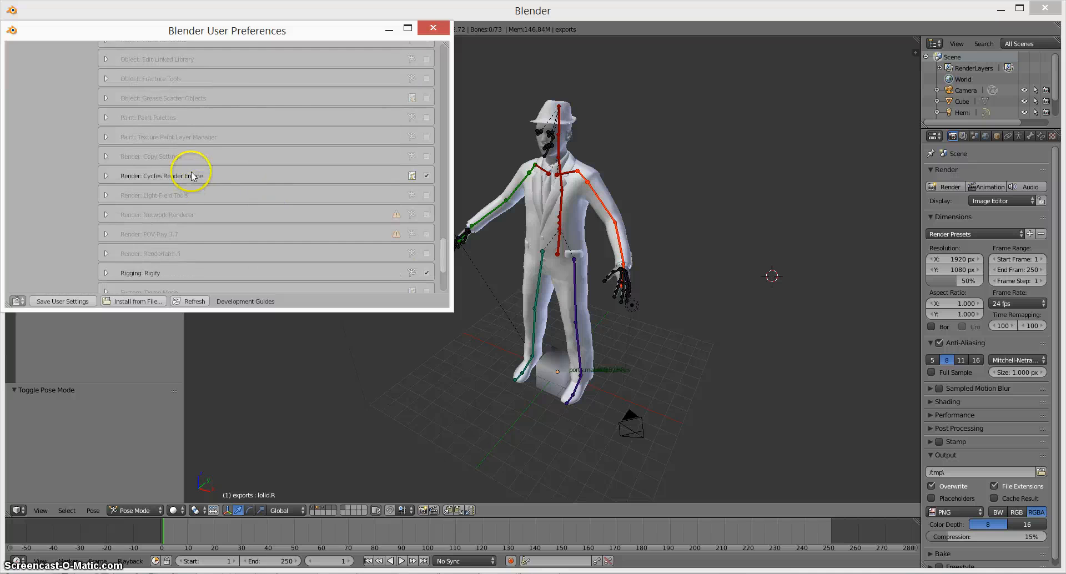
scroll(193, 176, down, 2)
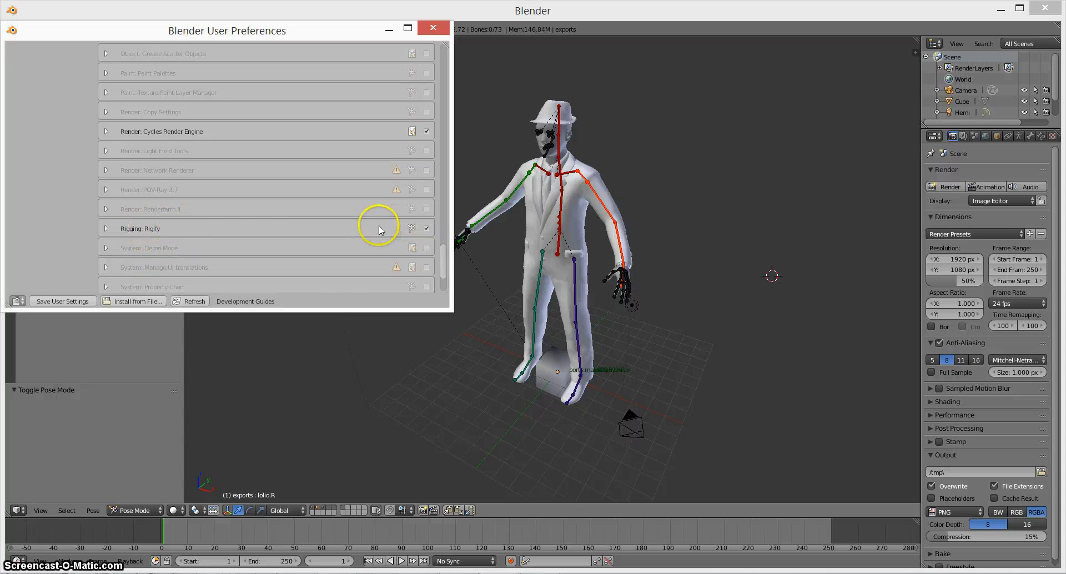
scroll(377, 235, down, 2)
scroll(377, 233, down, 2)
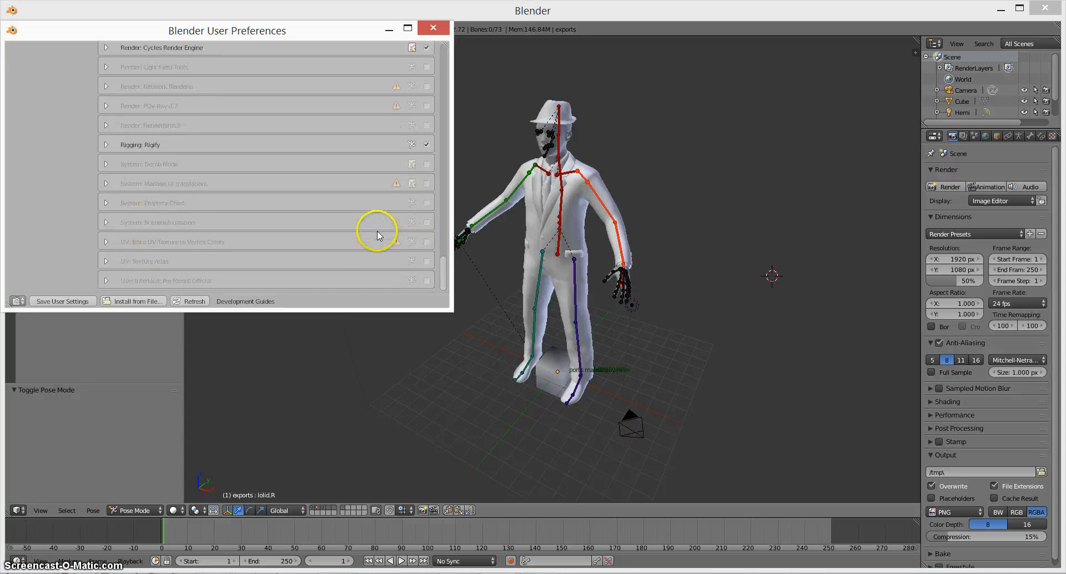
click(433, 29)
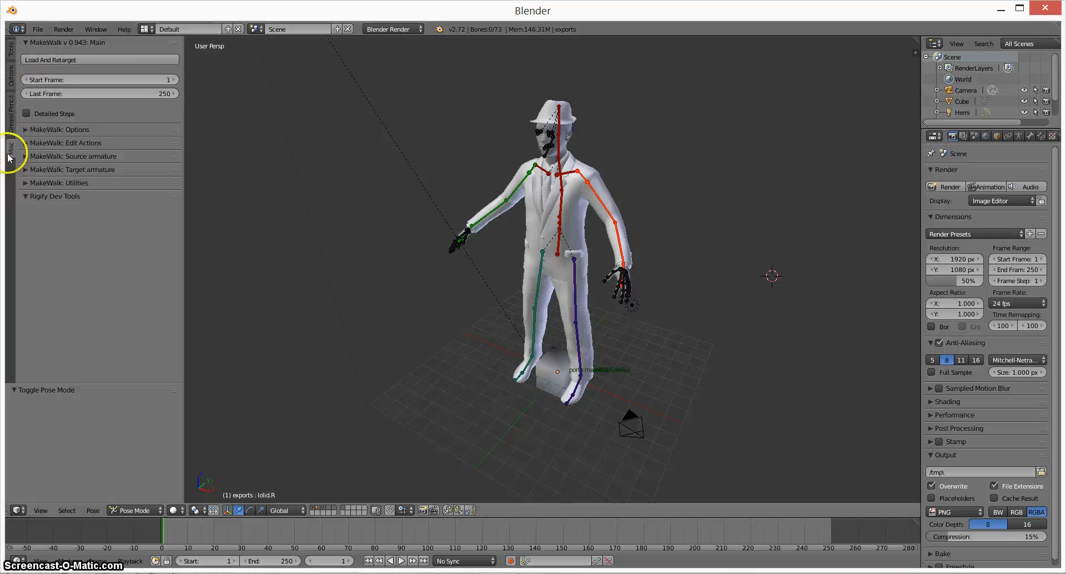
Step: Load and retarget the motion file 64_13.bvh from folder 64 of the BVH files onto the armature with MakeWalk
click(60, 59)
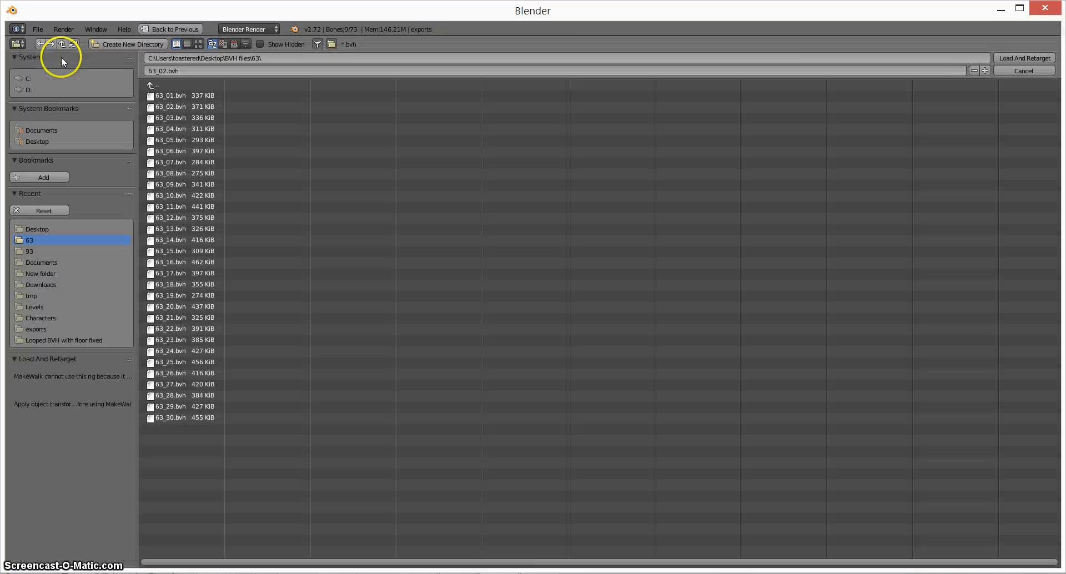
click(153, 83)
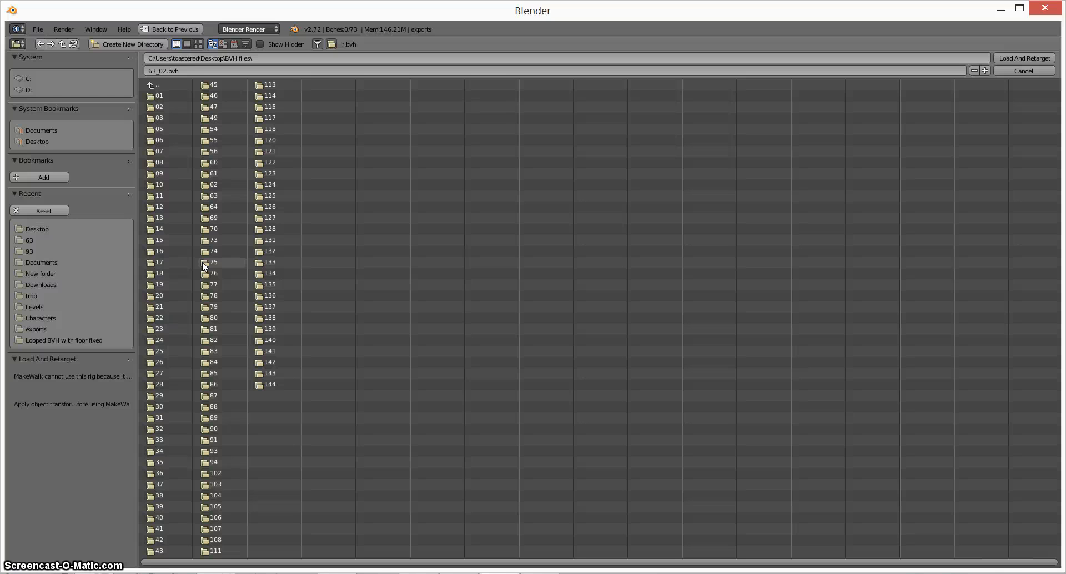
click(208, 206)
click(183, 230)
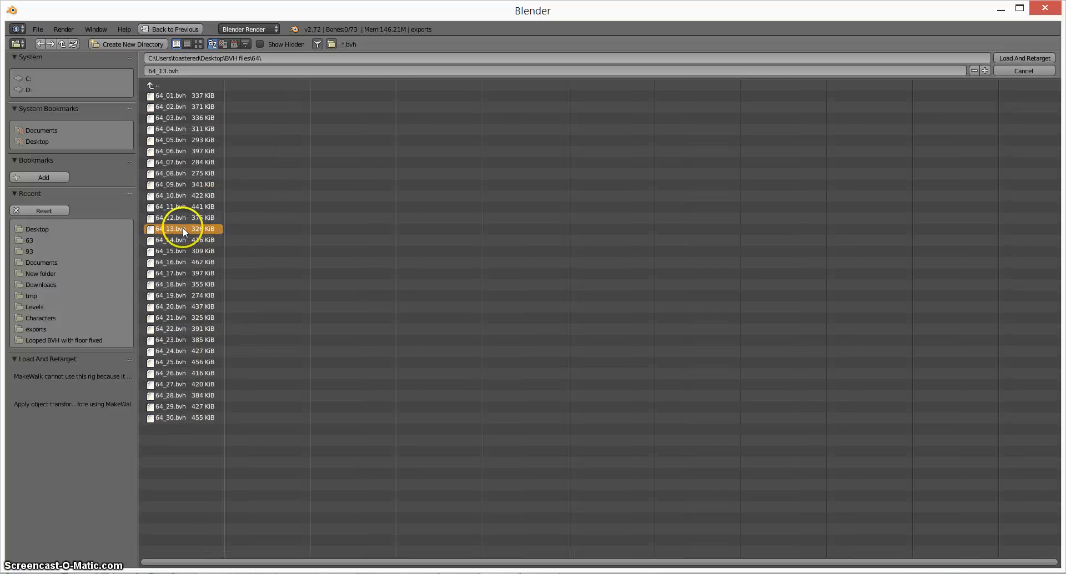
click(1026, 59)
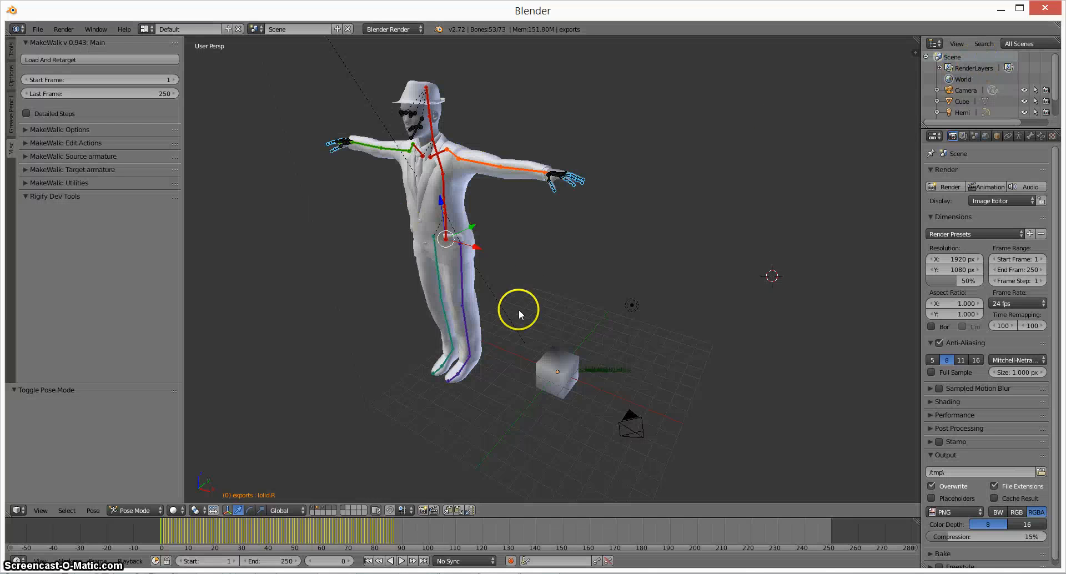
Step: Play back the retargeted motion on the character
key(g)
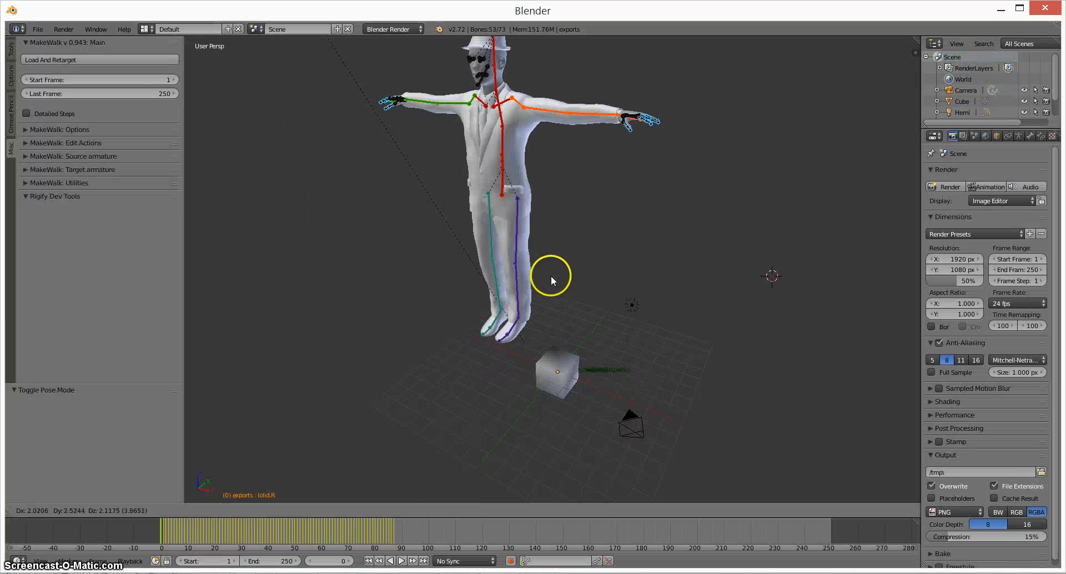
right_click(551, 277)
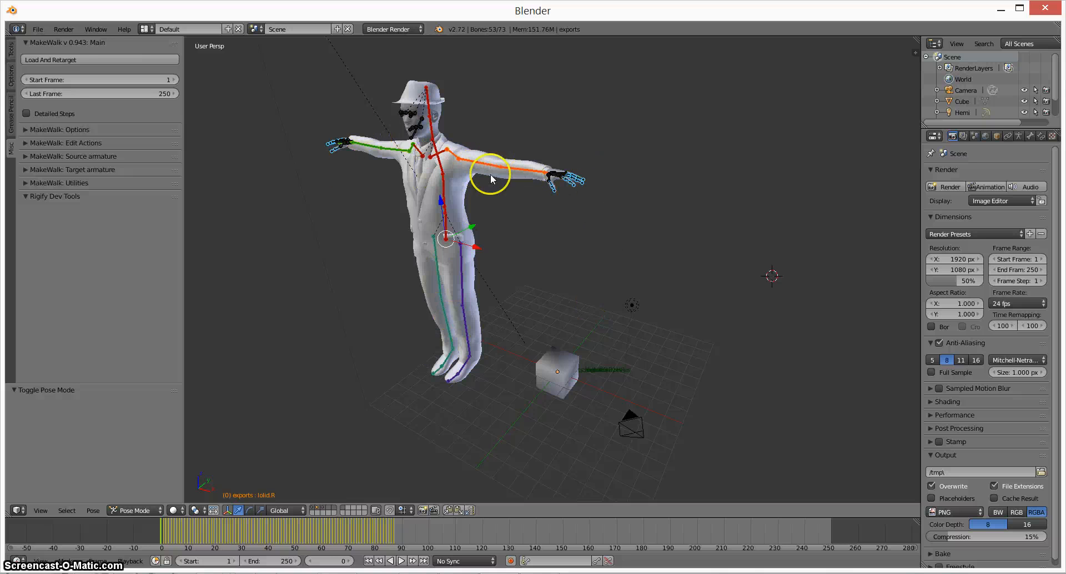
click(400, 561)
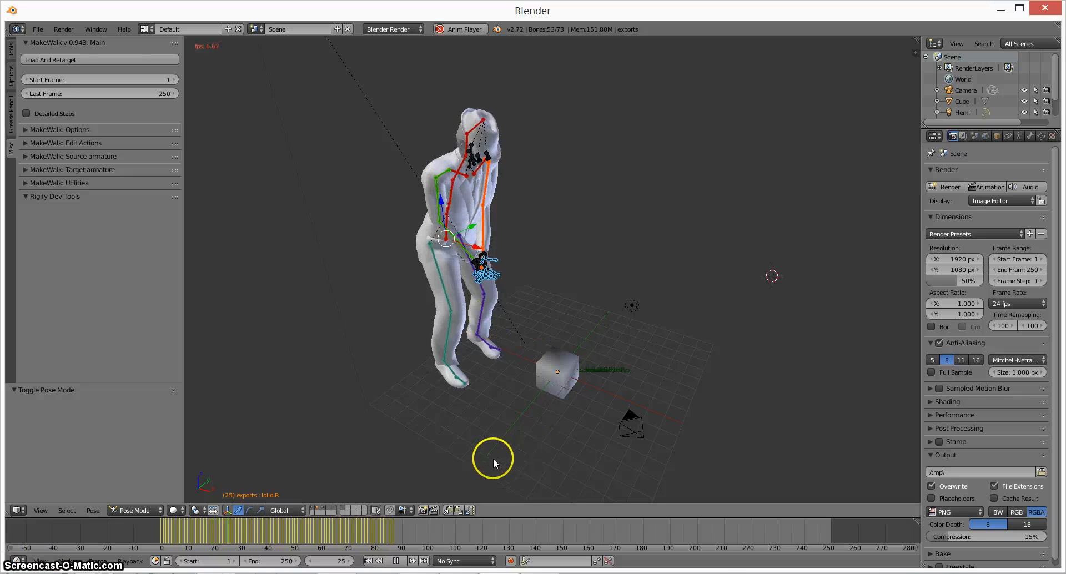
Step: Pause the character's animation playback, minimize Blender and launch bvhacker from the desktop
click(398, 561)
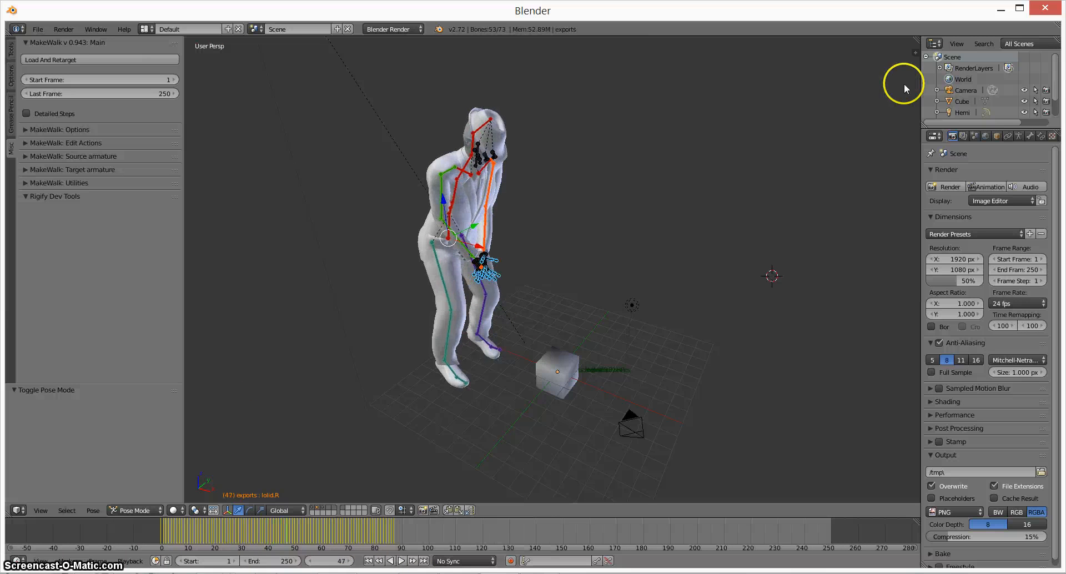
click(1003, 10)
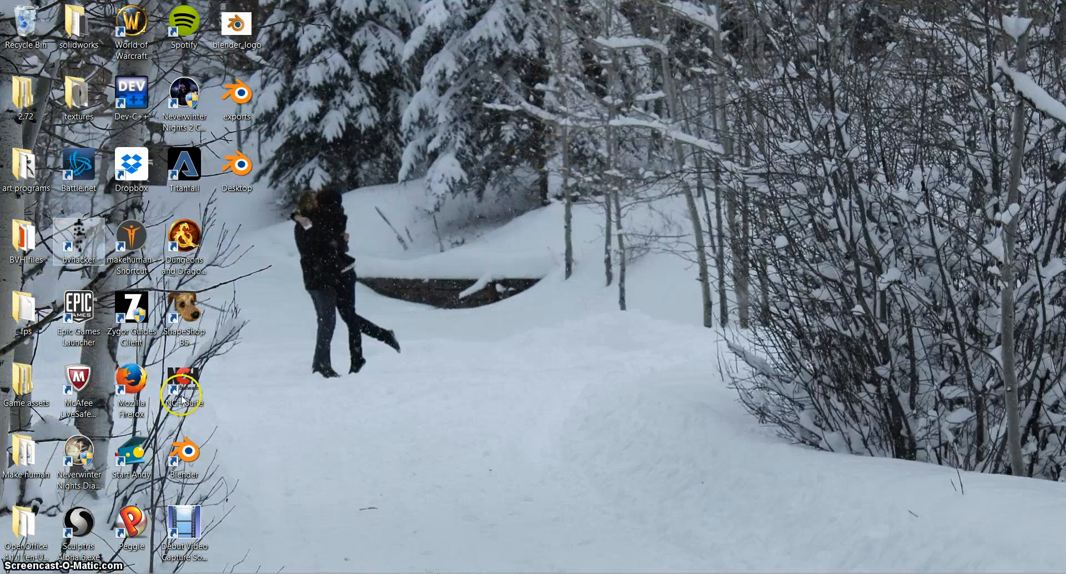
double_click(82, 261)
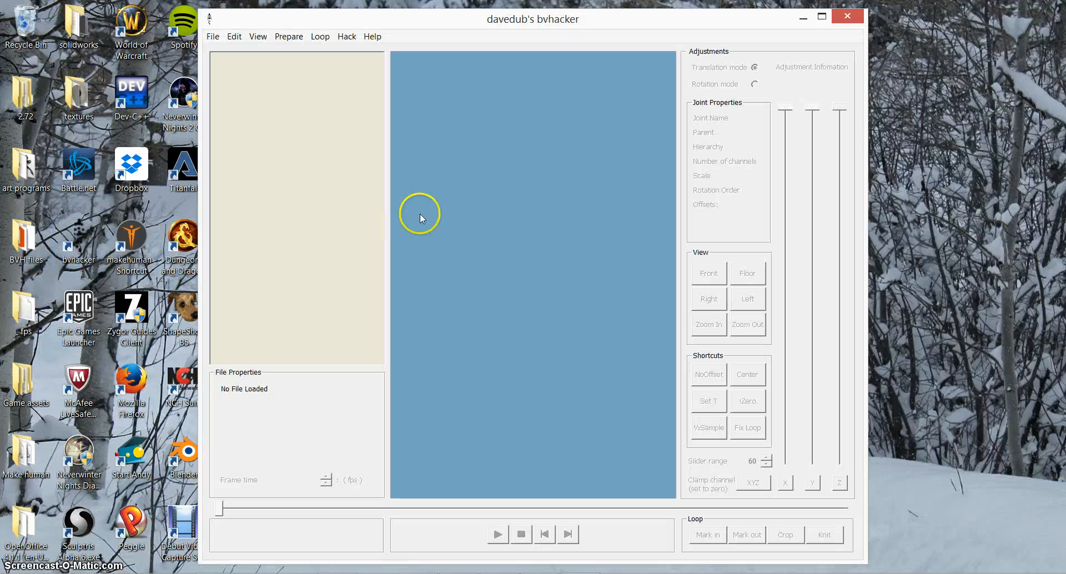
Step: Open the motion file 85_05.bvh from folder 85 of the BVH files in bvhacker
click(212, 36)
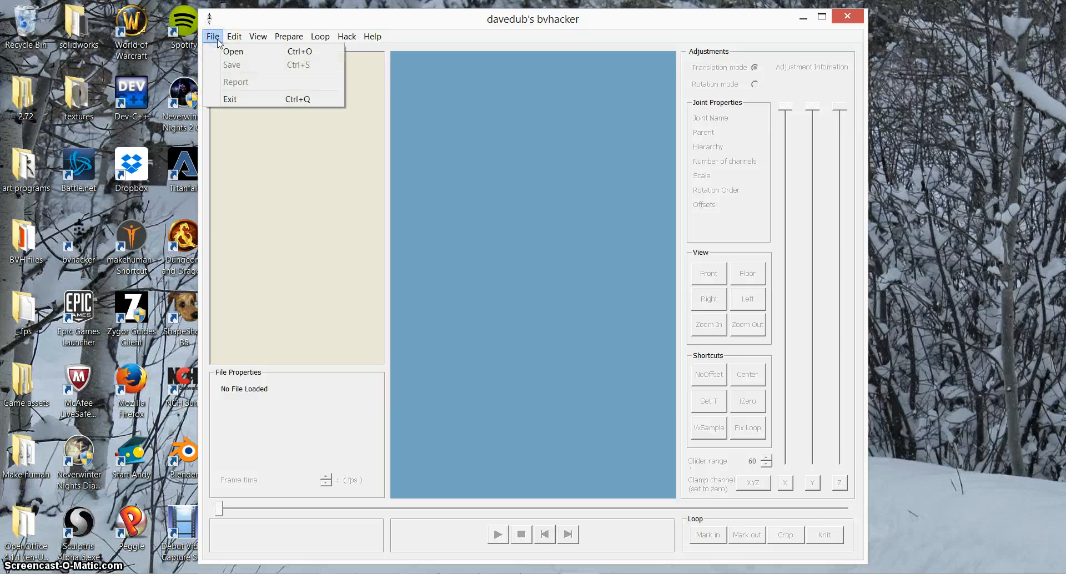
click(232, 53)
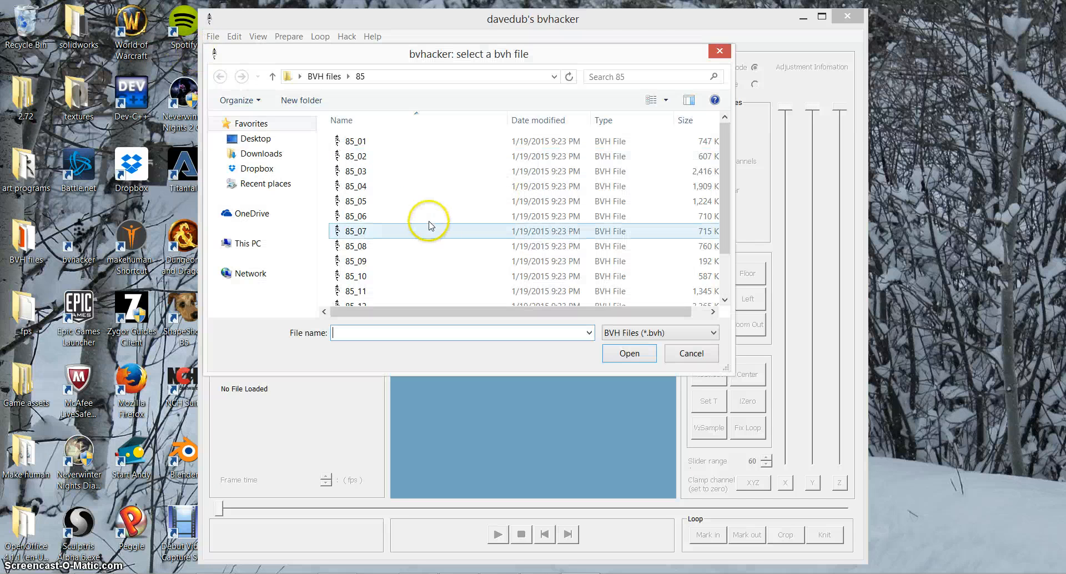
click(410, 208)
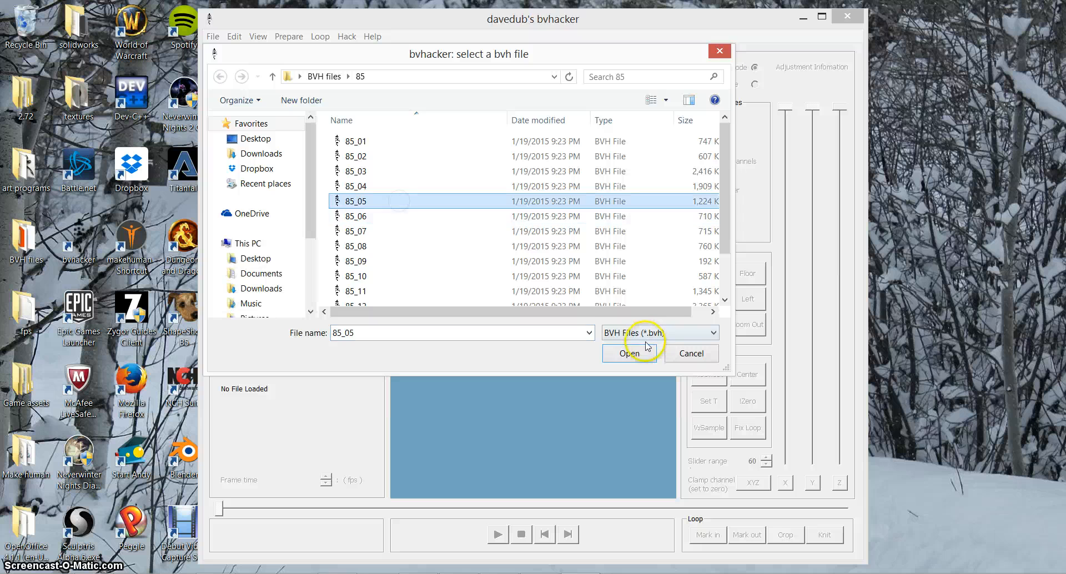
click(629, 354)
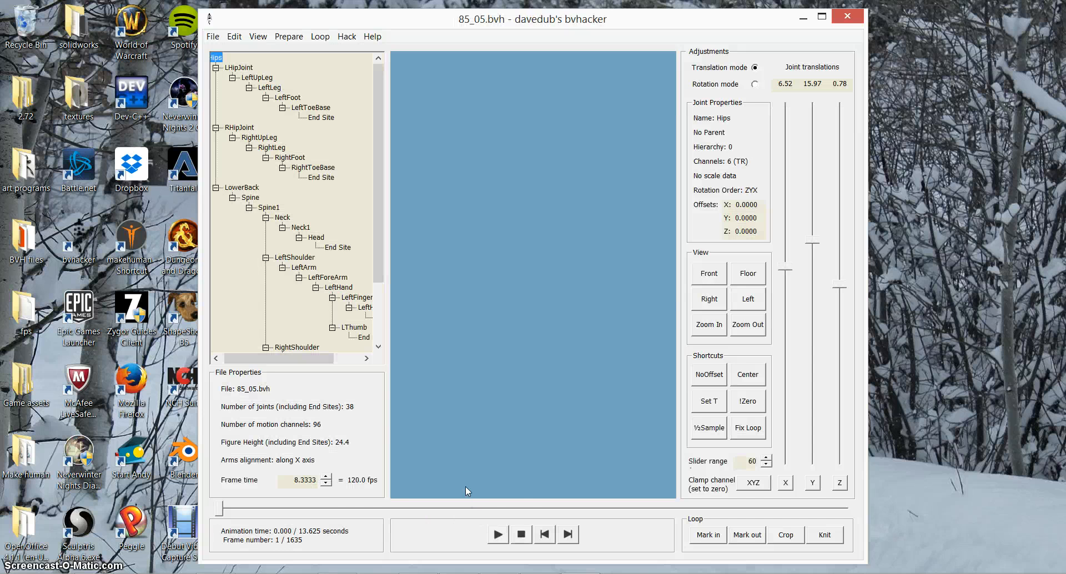
Step: Play the loaded 85_05 motion and examine the moving skeleton from closer up and from different angles
click(496, 535)
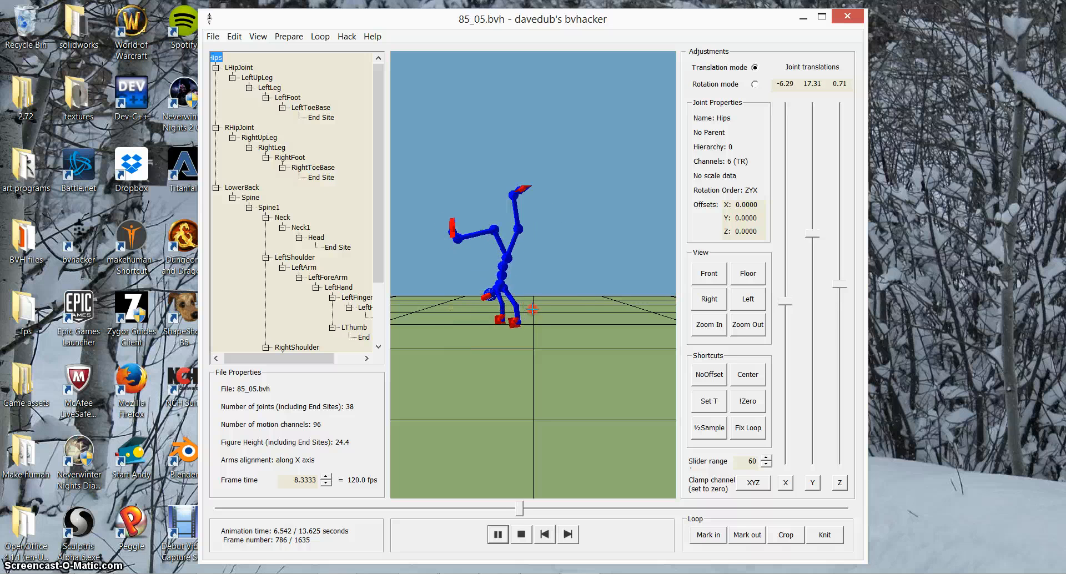
mouse_move(533, 309)
right_down()
mouse_move(583, 295)
mouse_move(527, 365)
mouse_move(577, 330)
mouse_move(557, 288)
mouse_move(602, 309)
mouse_move(552, 331)
mouse_move(545, 354)
mouse_move(551, 304)
right_up()
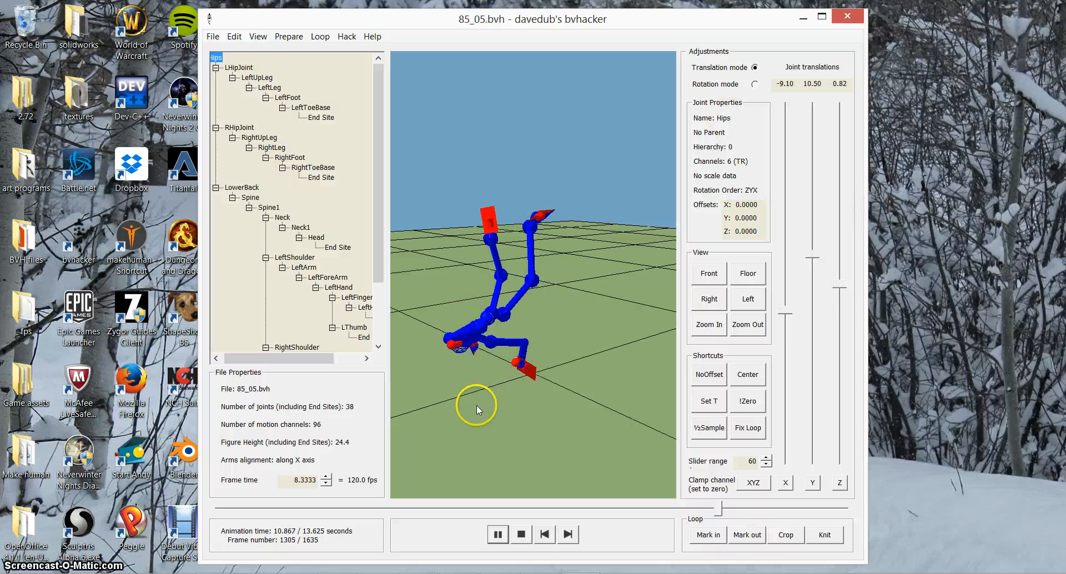
drag(471, 380, 451, 363)
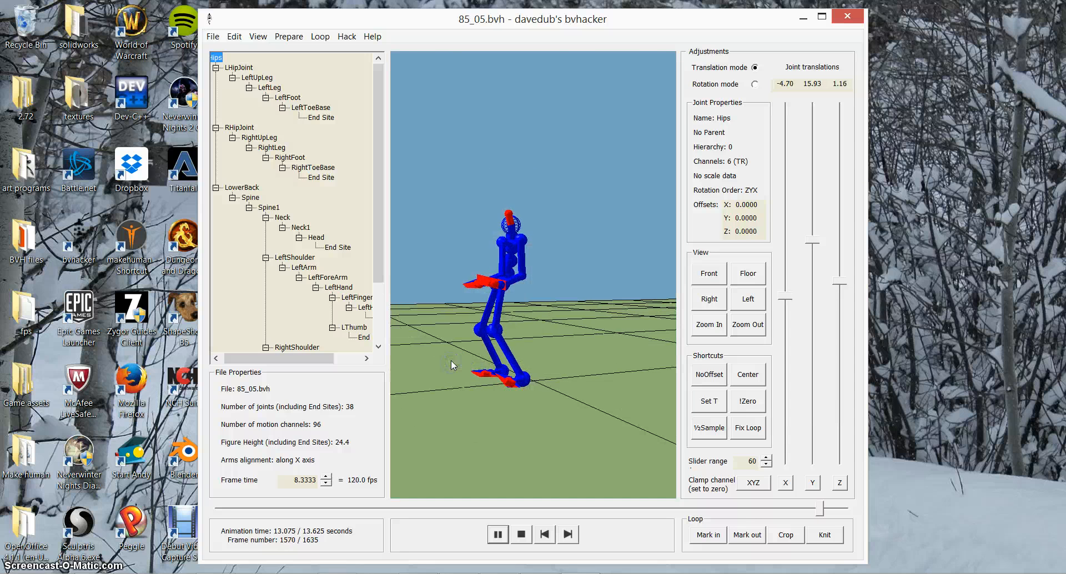